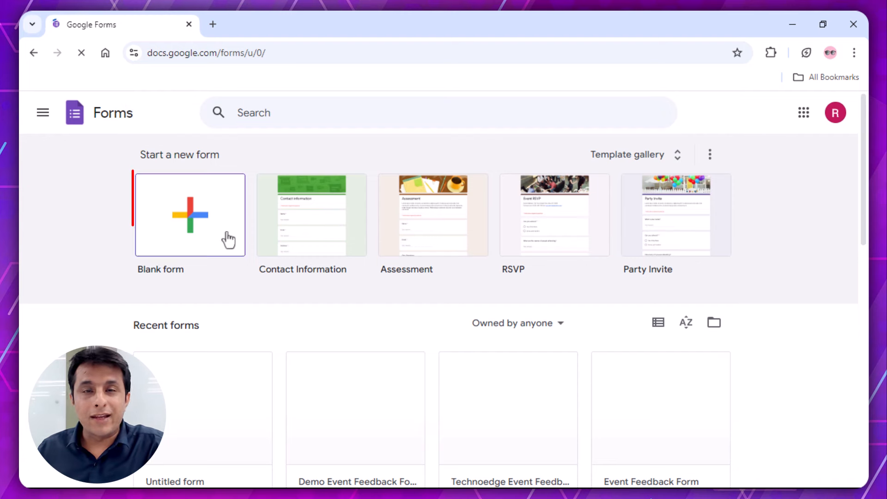
# Create a blank form and title it "Event Feedback Form".
pyautogui.click(199, 233)
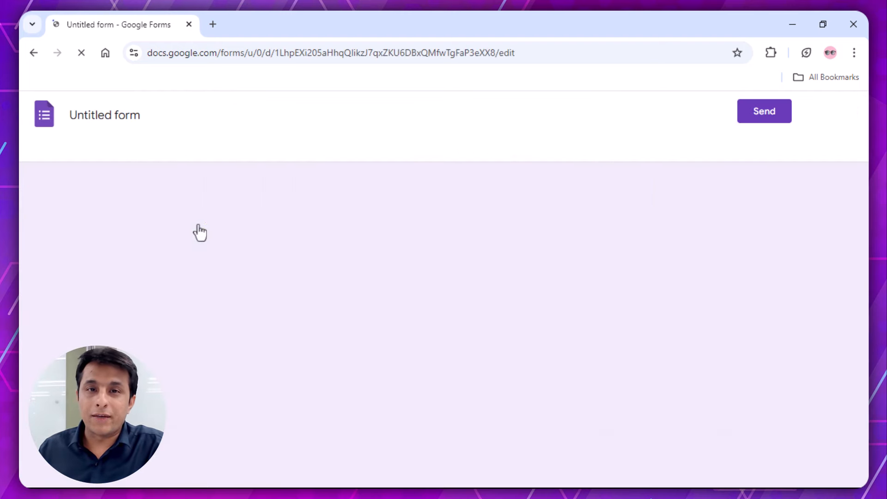
pyautogui.click(218, 237)
pyautogui.write('Event Feedback Form')
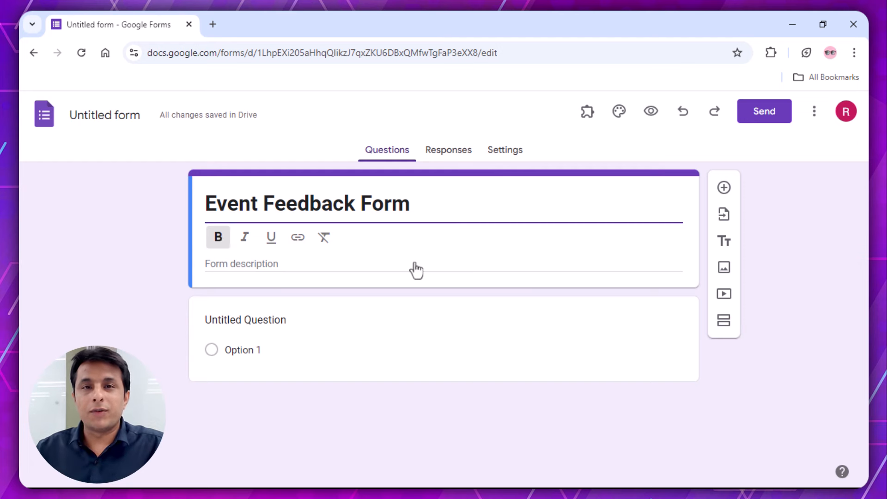
# Write a form description thanking attendees, asking for feedback to improve future events, and stating that responses will remain anonymous.
pyautogui.click(415, 266)
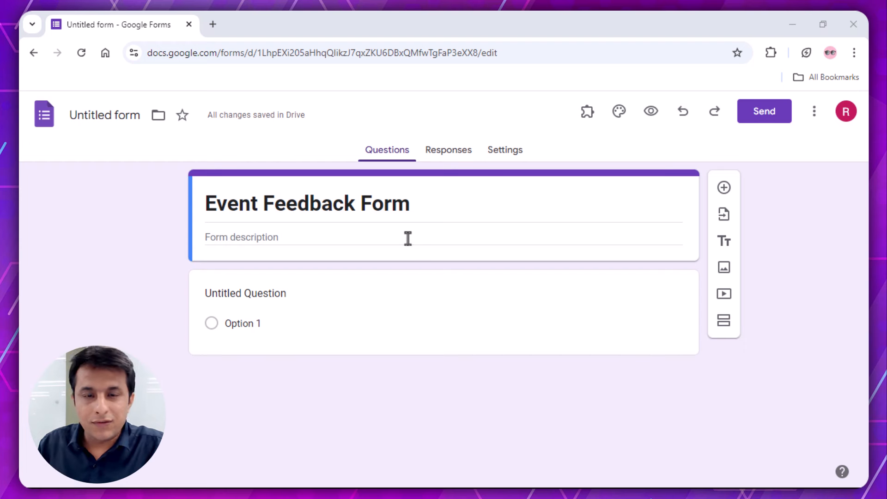
pyautogui.click(409, 239)
pyautogui.write('Thank you for attending our event! Please take a few moments to provide your feedback so we can continue to improve our future events. Your responses will remain anonymous.')
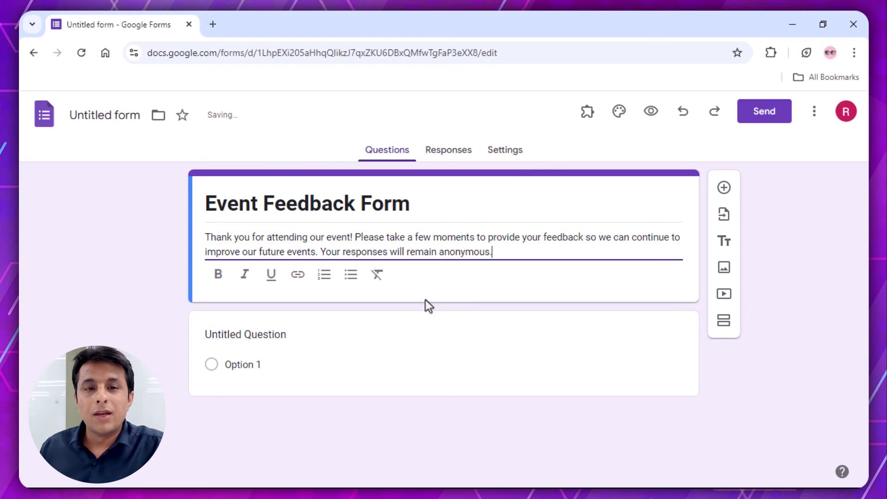
# Add required short-answer questions titled "Name" and "Email", with the Email title in bold.
pyautogui.click(723, 187)
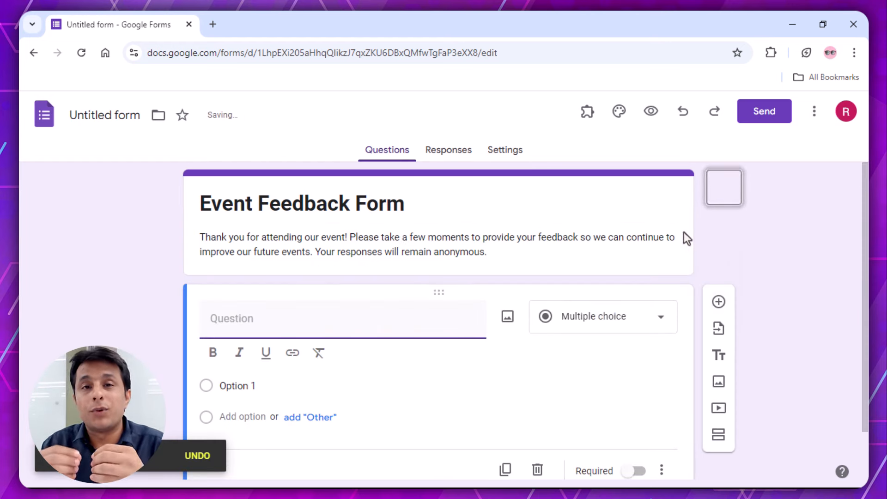
pyautogui.write('Name')
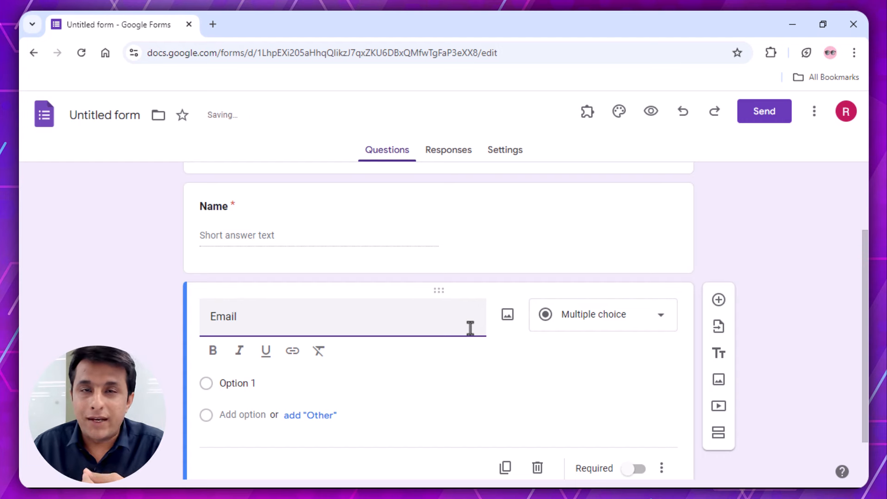
pyautogui.hotkey('ctrl', 'a')
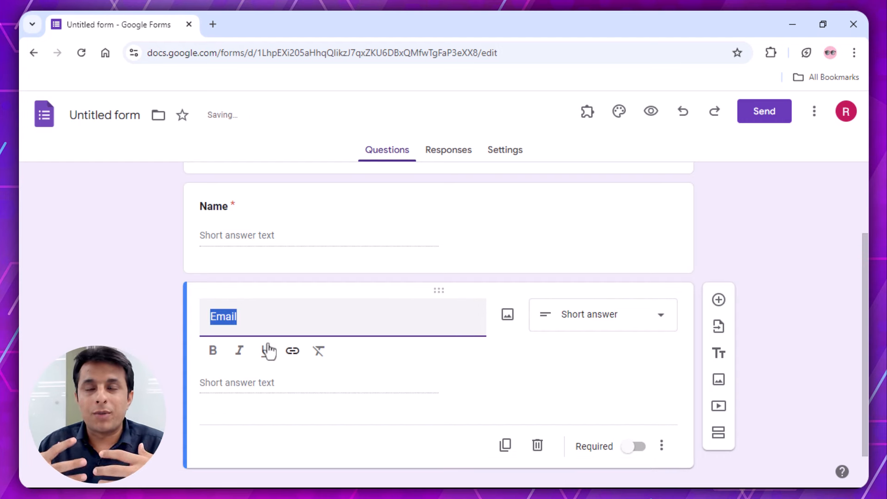
pyautogui.click(213, 352)
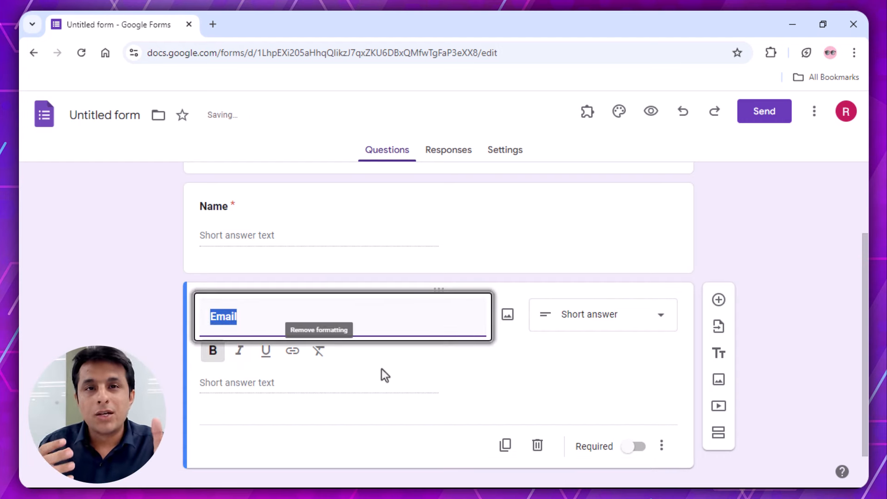
pyautogui.click(631, 451)
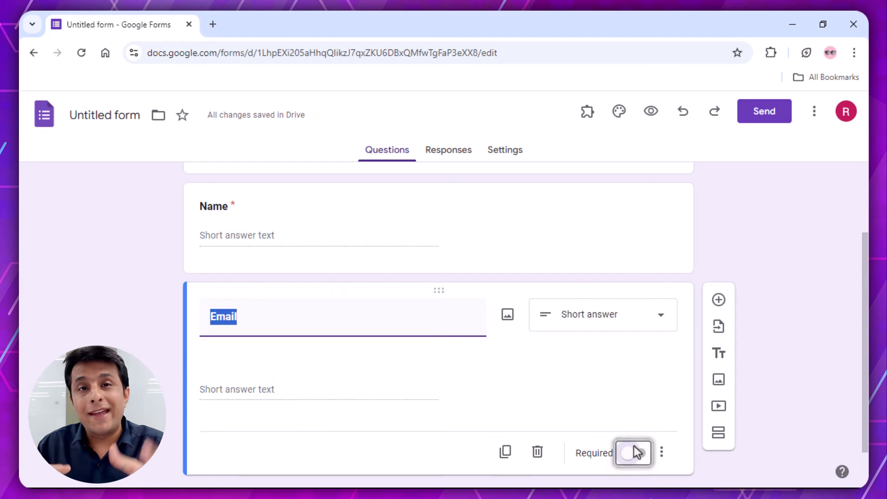
pyautogui.click(640, 425)
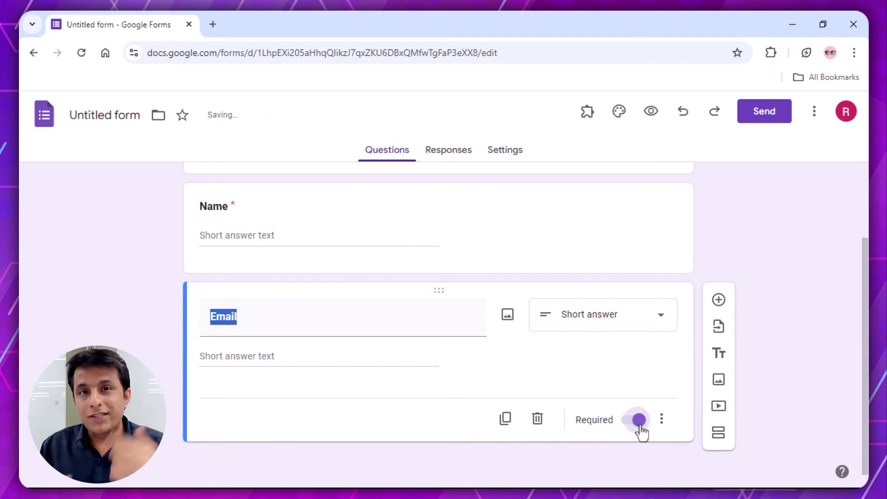
# Add a required multiple-choice question "Have you attended our events before?" with the suggested answers Yes, No and Maybe.
pyautogui.click(720, 301)
pyautogui.write('Have you attended our events before?')
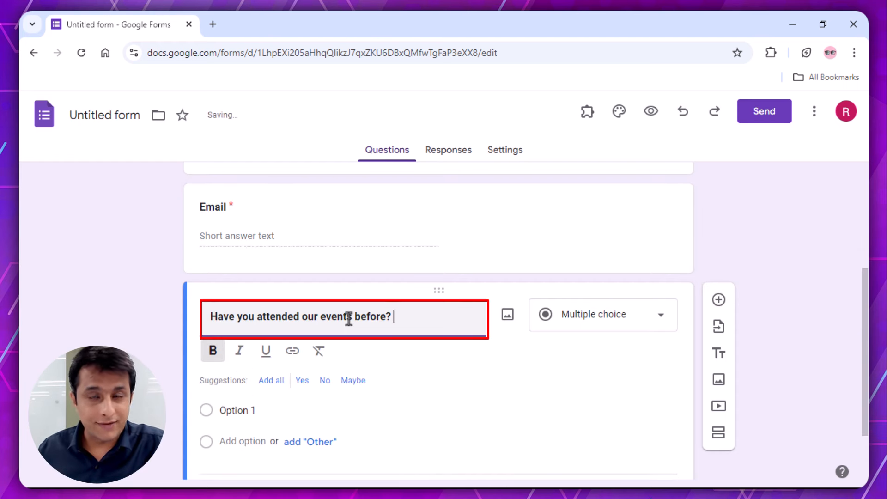
pyautogui.click(237, 410)
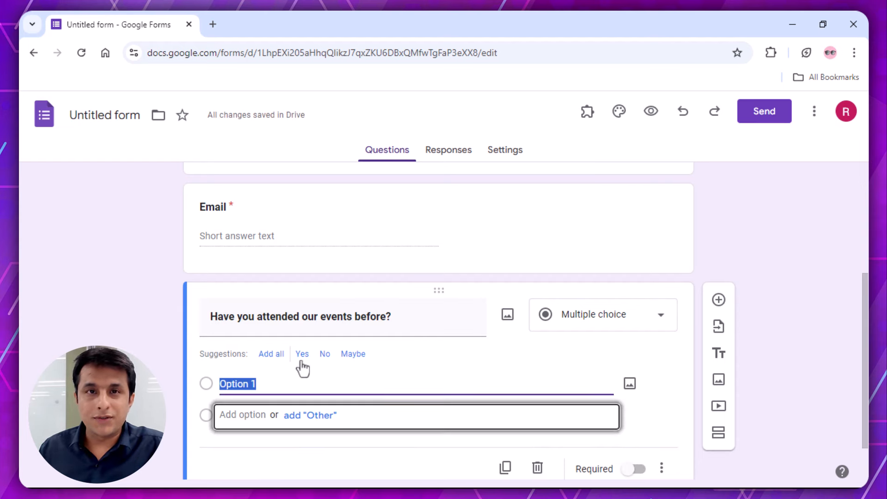
pyautogui.click(303, 365)
pyautogui.click(302, 357)
pyautogui.click(281, 359)
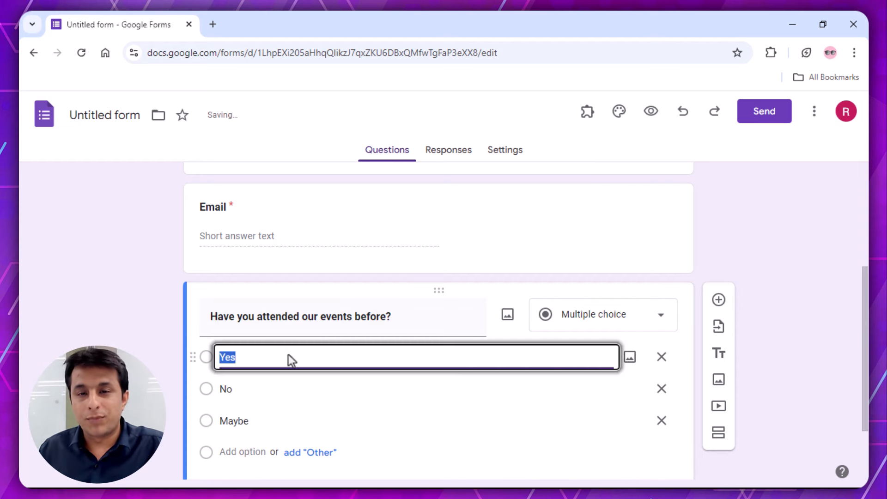
pyautogui.scroll(-1, 614, 436)
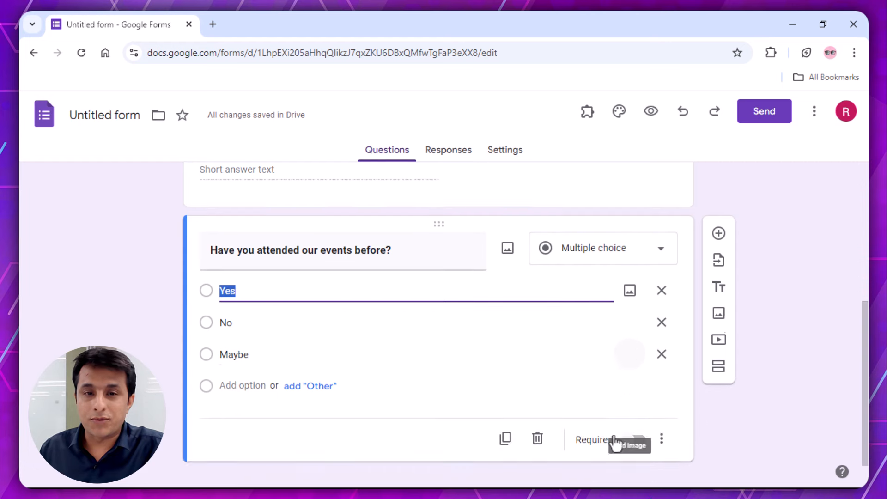
pyautogui.click(634, 417)
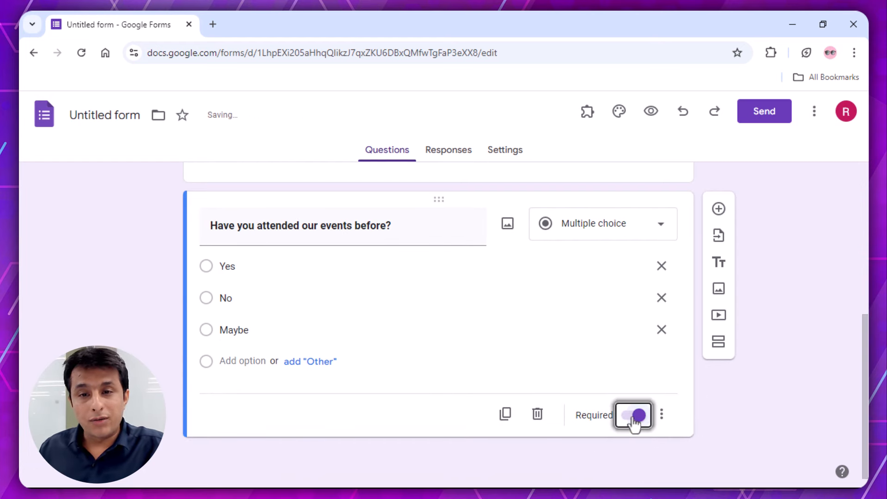
# Add a second section to the form and title it "Sentiment Analysis Questions".
pyautogui.click(716, 350)
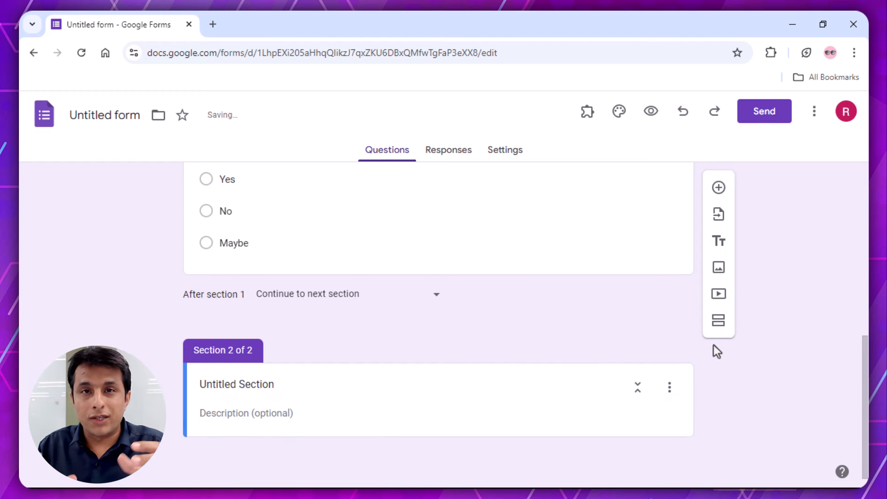
pyautogui.click(230, 390)
pyautogui.write('Sentiment')
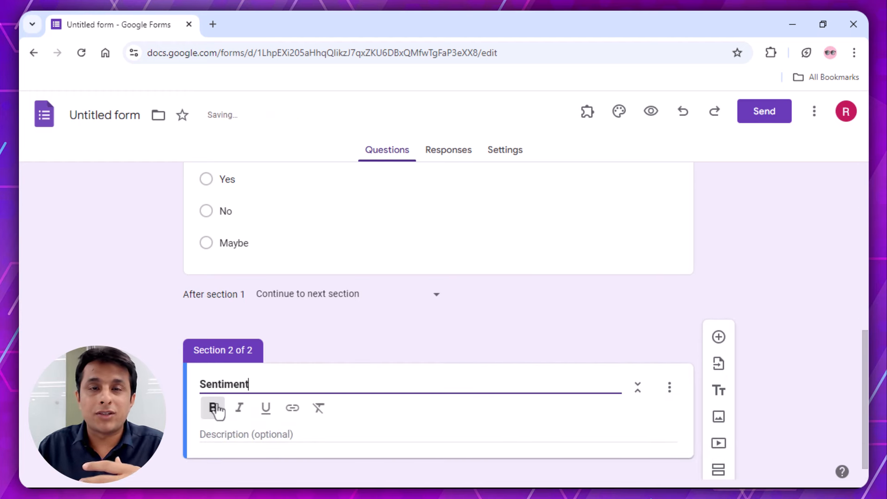
pyautogui.write(' Analysis Questions')
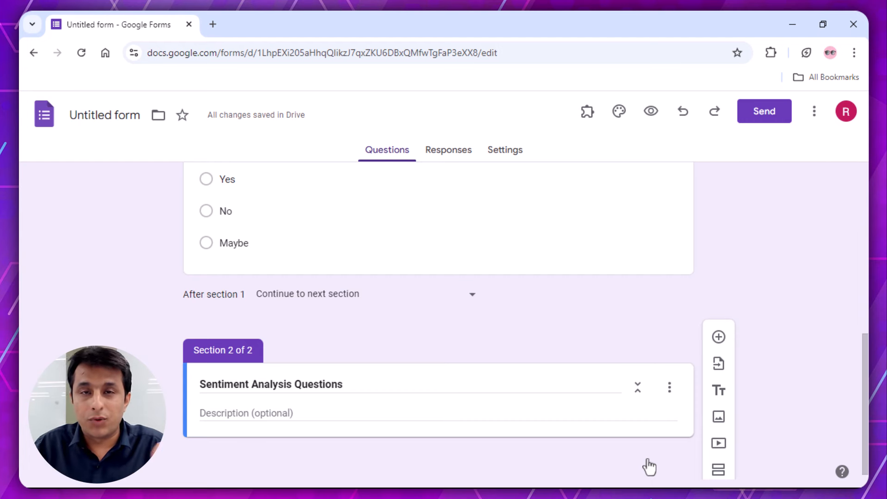
# Add a required 1-to-5 linear scale question "How would you rate your overall experience at the event?" labelled Very Dissatisfied to Very Satisfied.
pyautogui.click(719, 337)
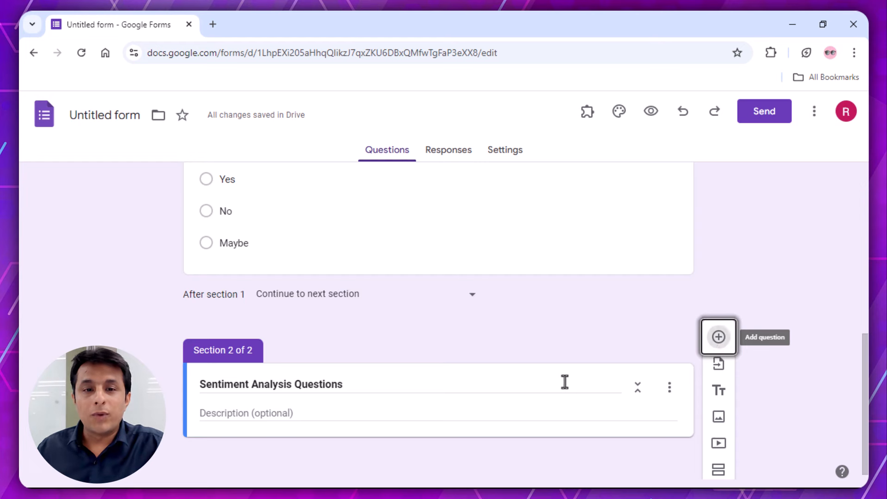
pyautogui.write('How would you rate your overall experience at the event?')
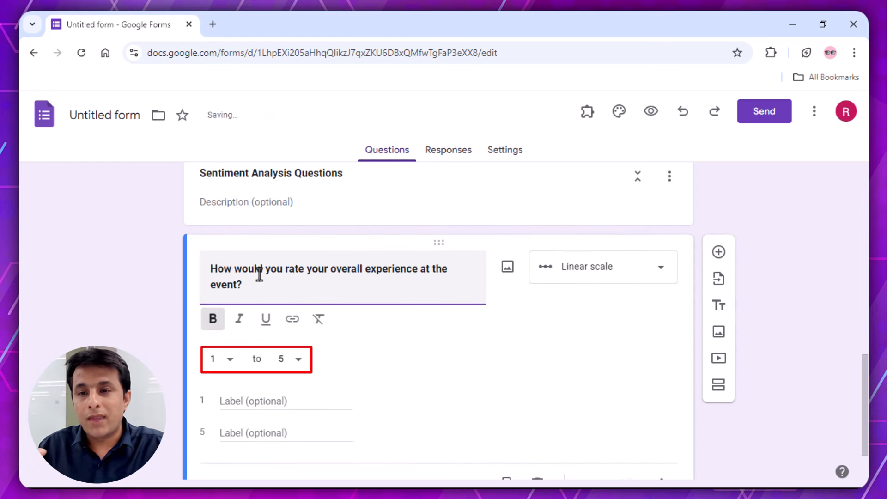
pyautogui.click(230, 399)
pyautogui.write('Very Dissatisfied')
pyautogui.click(321, 405)
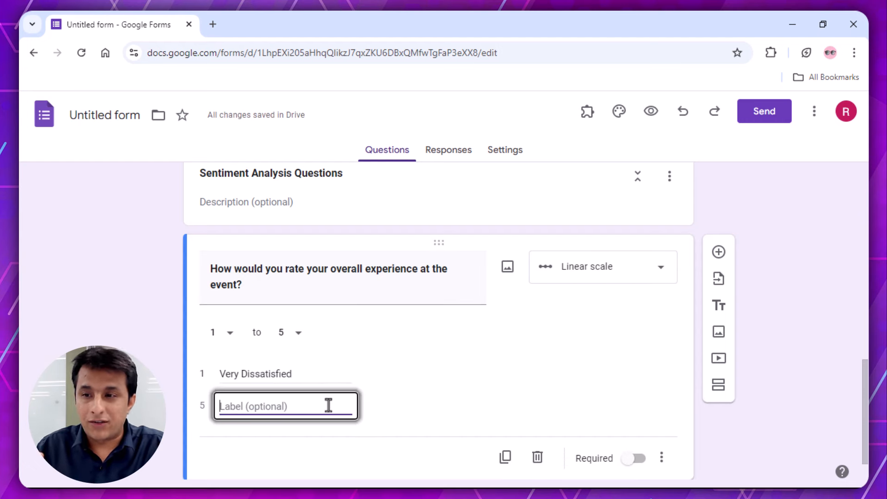
pyautogui.write('Very Satisfied')
pyautogui.click(634, 459)
pyautogui.scroll(-1, 634, 458)
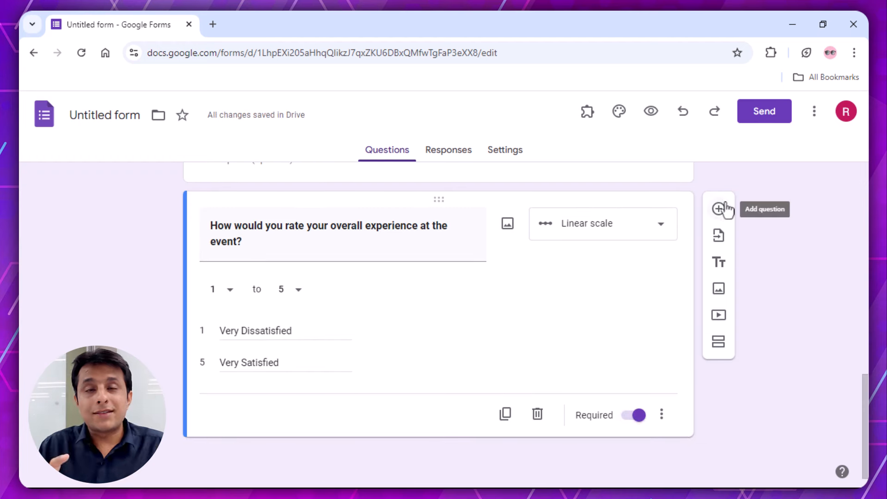
# Add a question "What aspects of the event did you enjoy the most?" and set its type to Short answer.
pyautogui.click(720, 209)
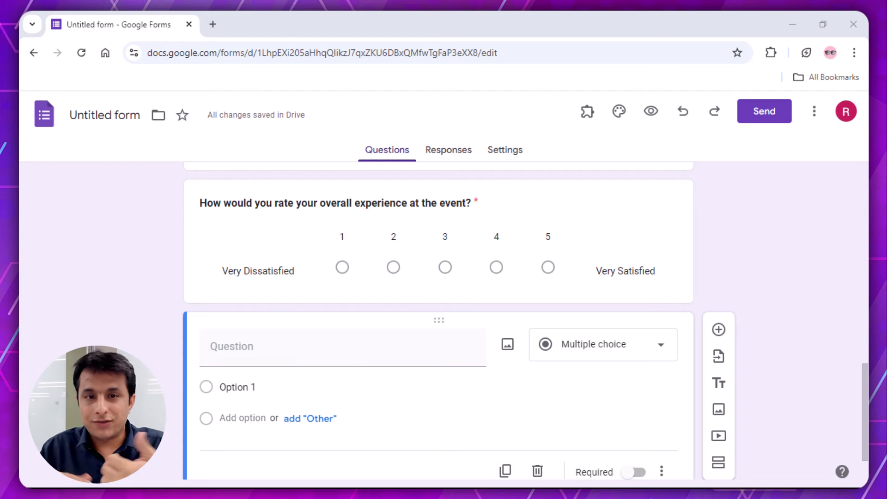
pyautogui.click(341, 355)
pyautogui.write('What aspects of the event did you enjoy the most?')
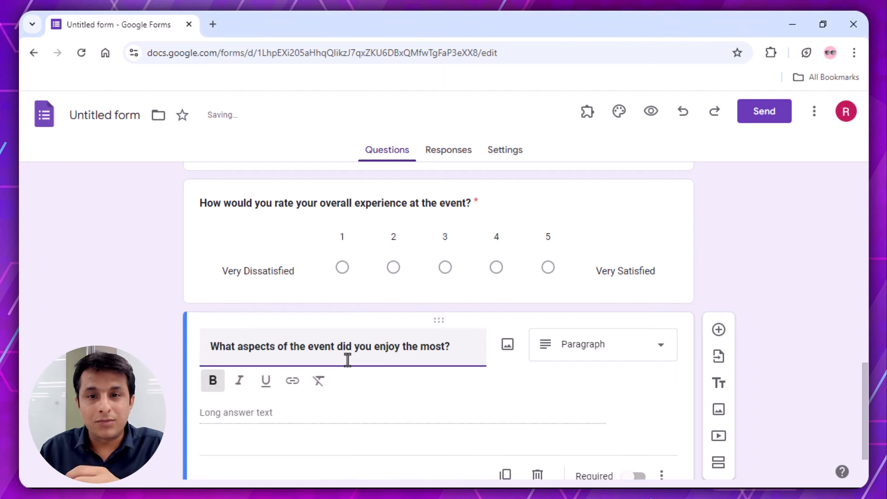
pyautogui.click(583, 351)
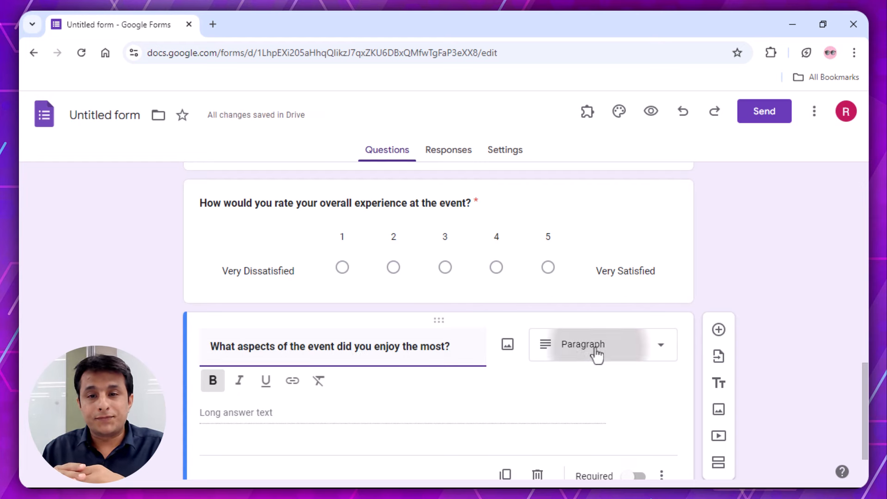
pyautogui.click(596, 134)
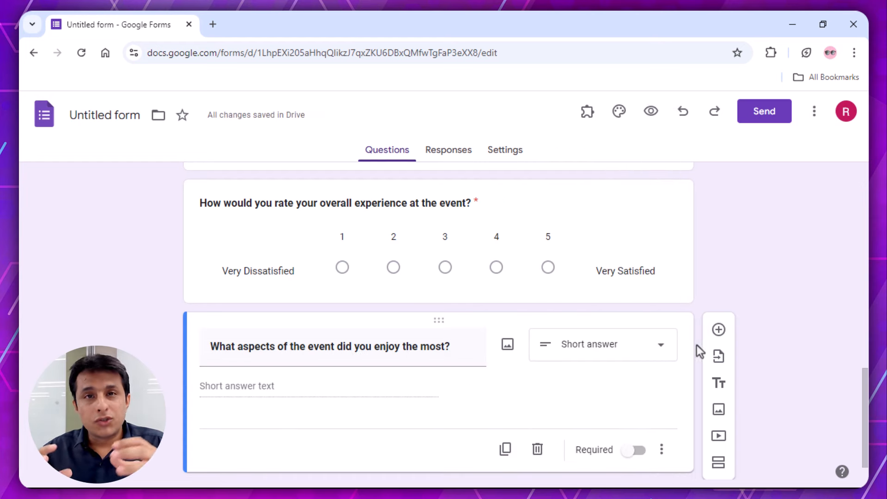
# Add a question "How likely are you to recommend this event to a friend or colleague?".
pyautogui.click(719, 330)
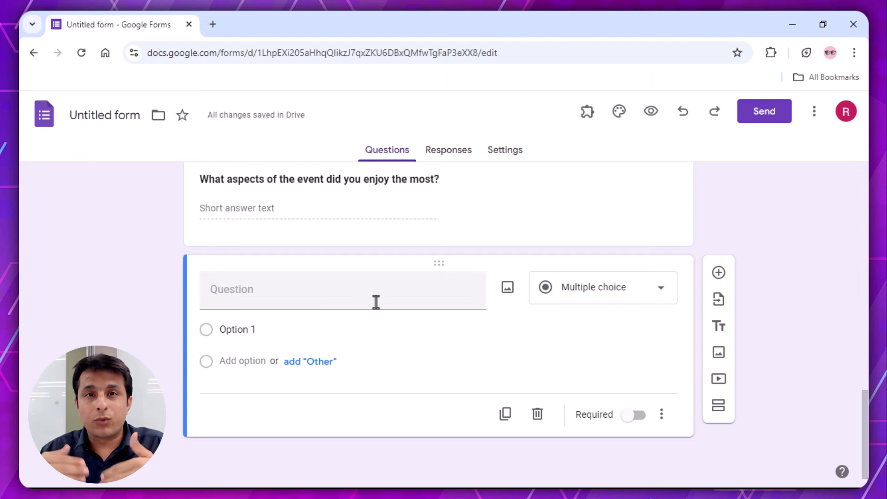
pyautogui.write('How likely are you to recommend this event to a friend or colleague?')
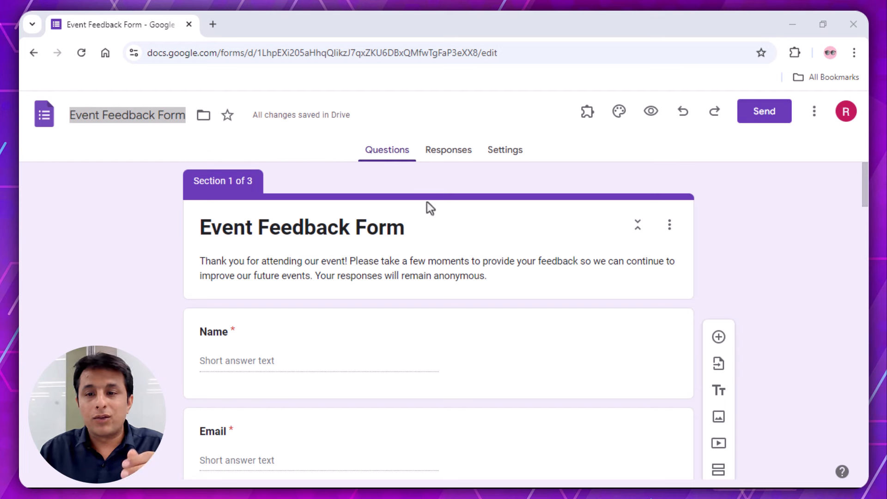
# Link the form's responses to a new spreadsheet named "Event Feedback Form (Responses)".
pyautogui.click(444, 149)
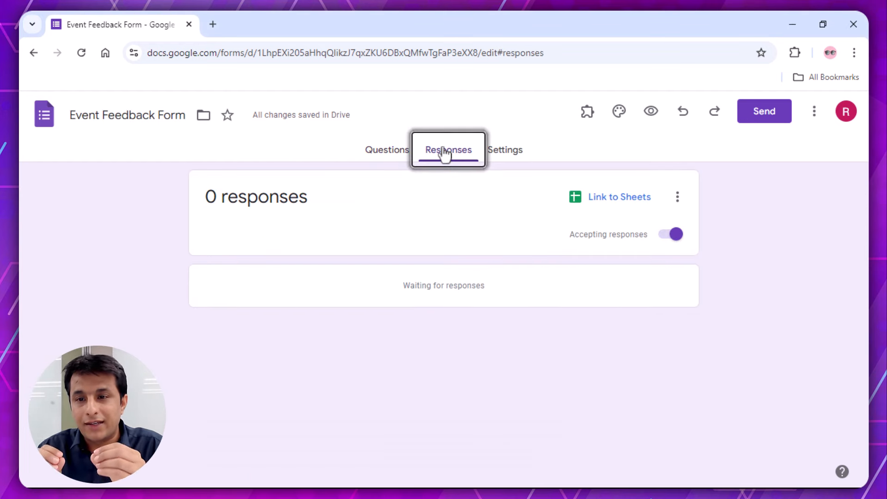
pyautogui.click(595, 208)
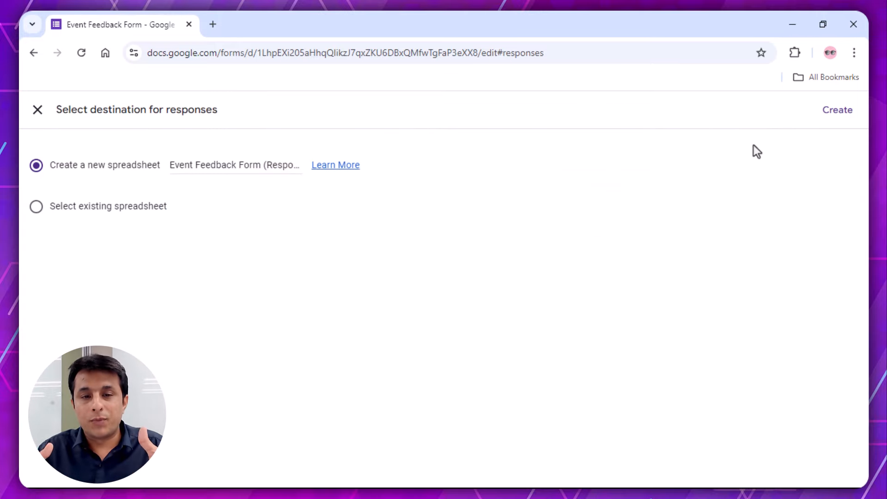
pyautogui.click(830, 121)
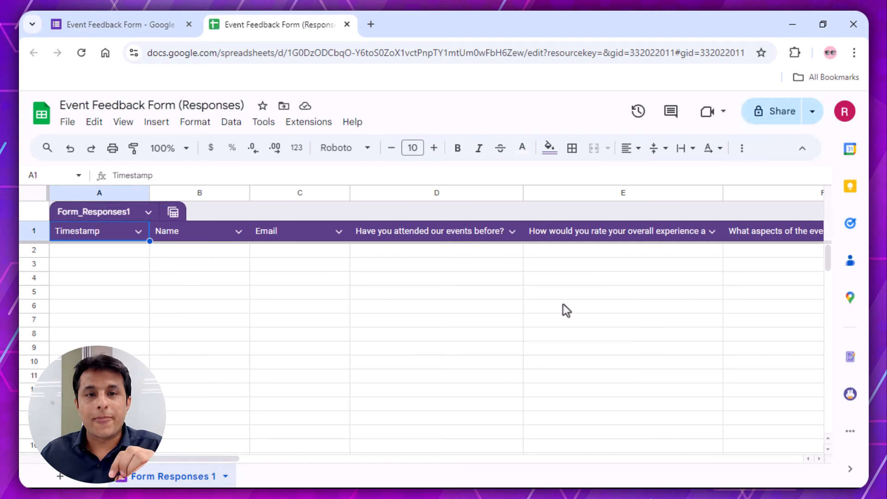
# Open make.com in a new browser window and log in to the Make account.
pyautogui.click(537, 334)
pyautogui.hotkey('ctrl', 'n')
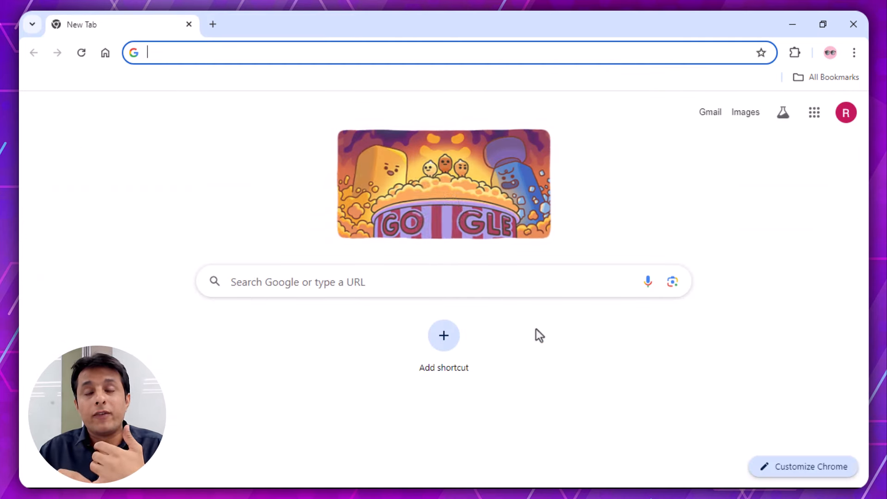
pyautogui.write('make.com')
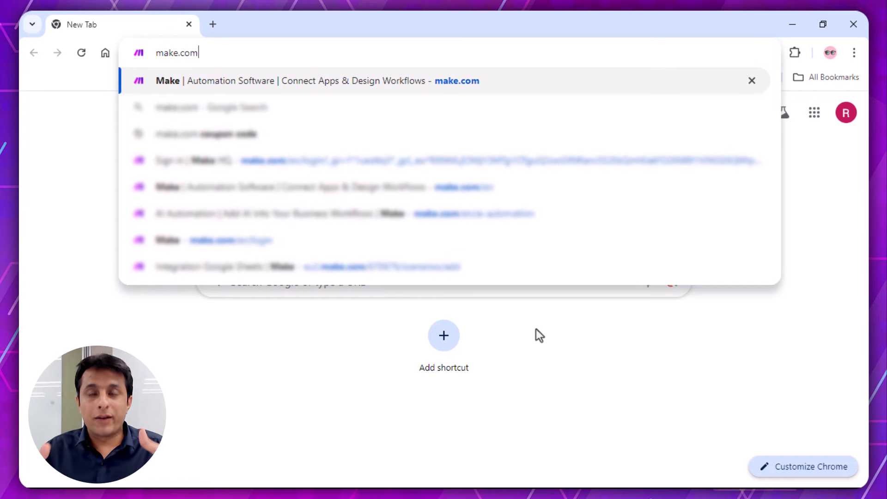
pyautogui.press('Return')
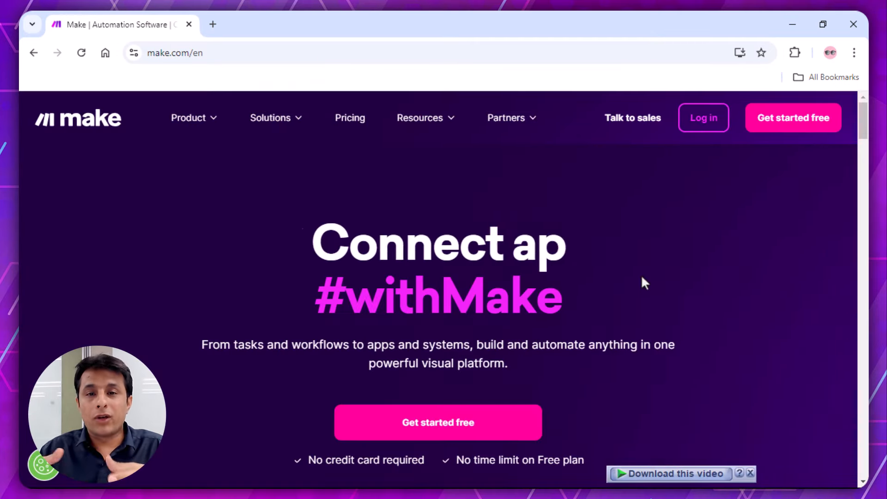
pyautogui.click(705, 133)
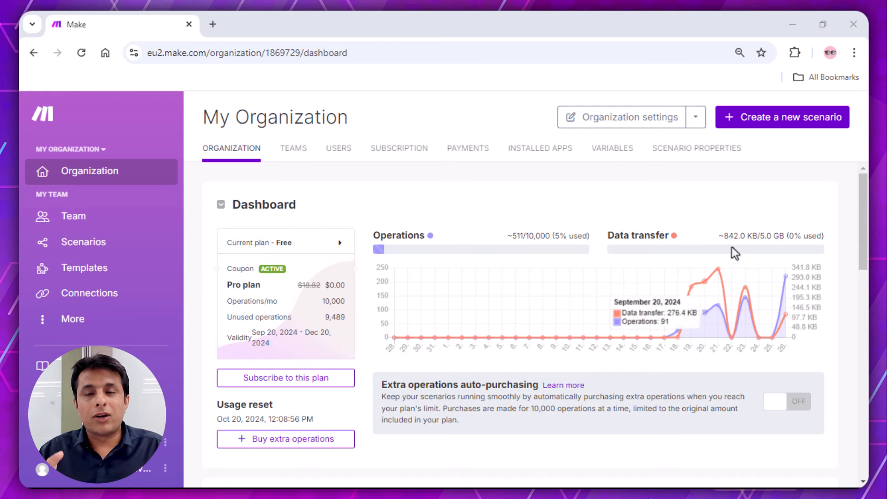
# Create a new scenario and add the Google Sheets Watch New Rows module as its trigger.
pyautogui.click(776, 132)
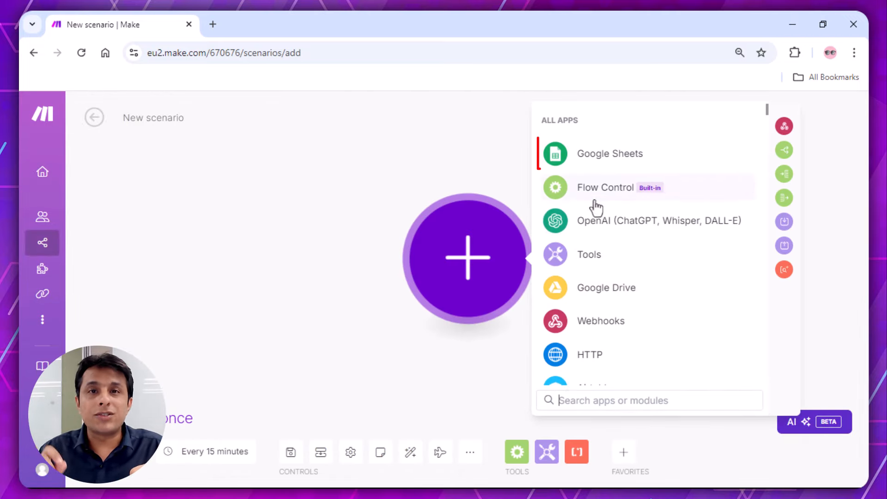
pyautogui.click(608, 158)
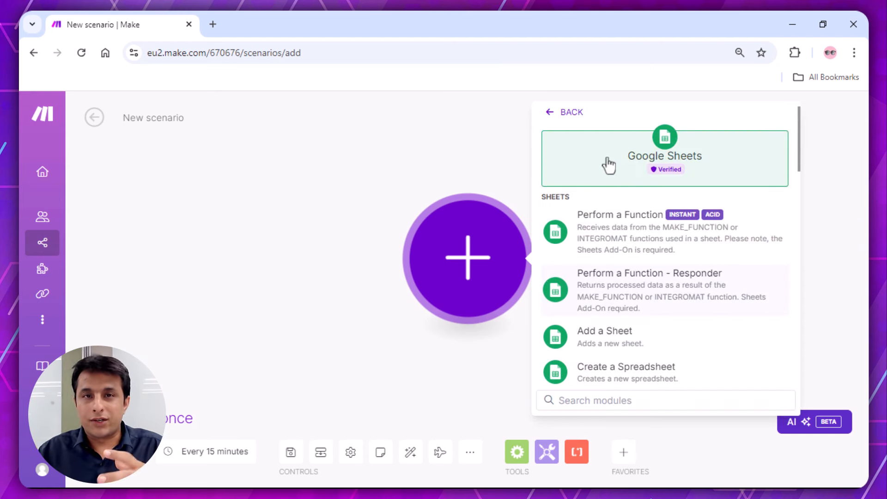
pyautogui.scroll(-5, 609, 164)
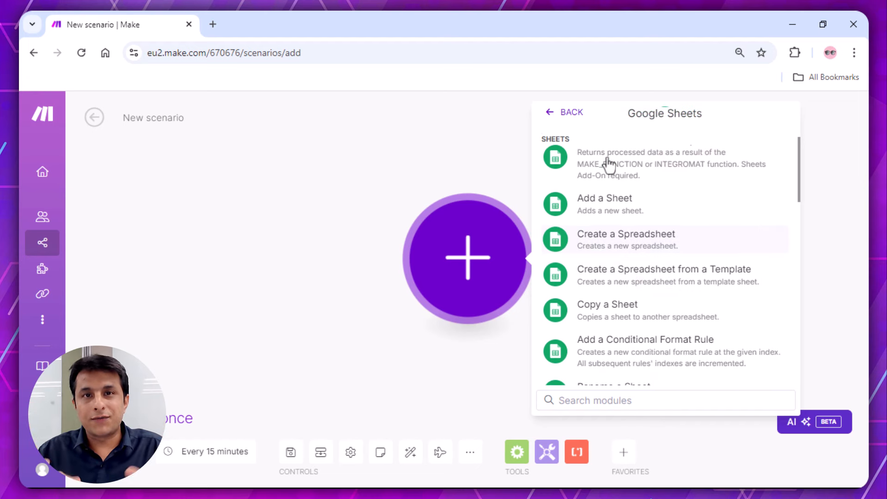
pyautogui.scroll(-7, 609, 164)
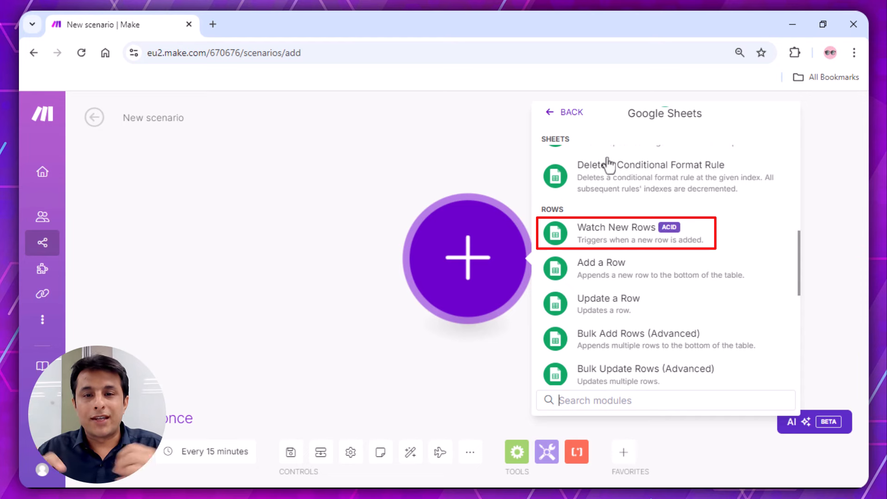
pyautogui.click(650, 245)
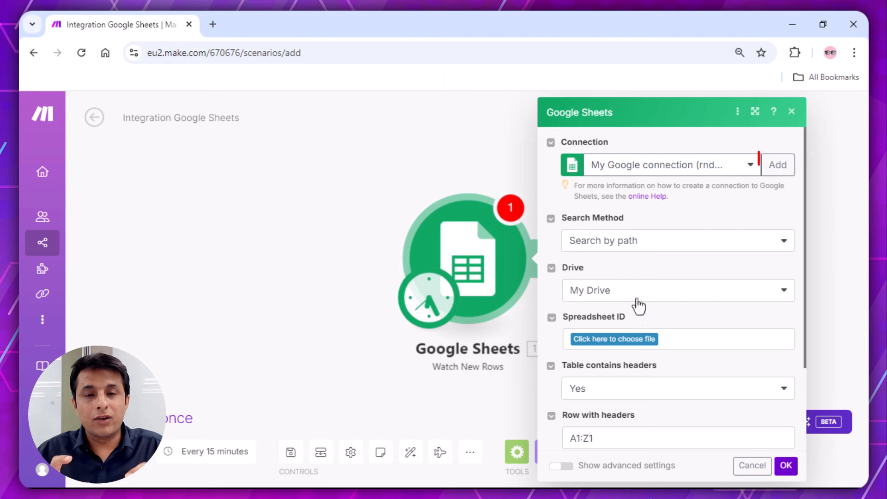
# Configure the trigger with My Google connection, the Event Feedback Form (Responses) spreadsheet, sheet Form Responses 1 and a limit of 2.
pyautogui.click(776, 168)
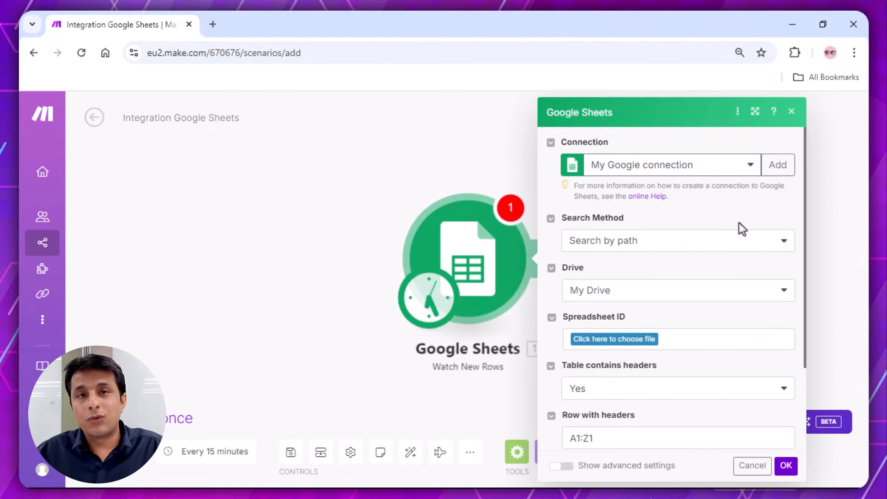
pyautogui.click(749, 167)
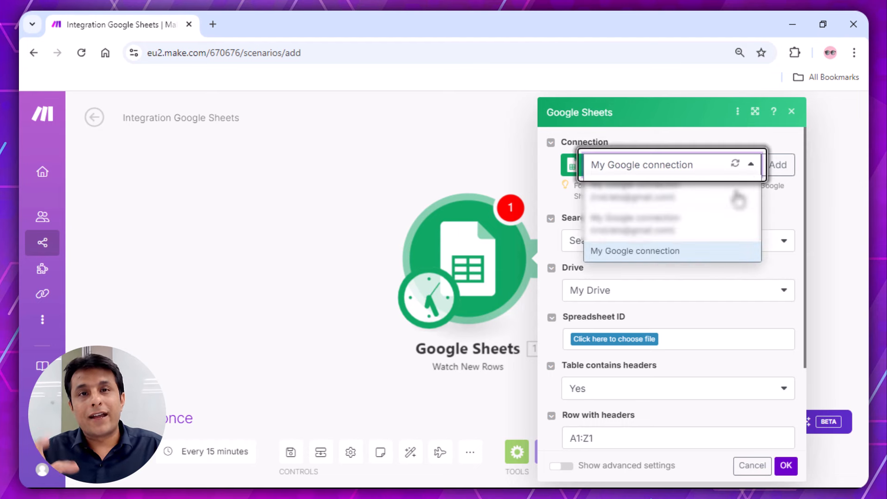
pyautogui.click(722, 252)
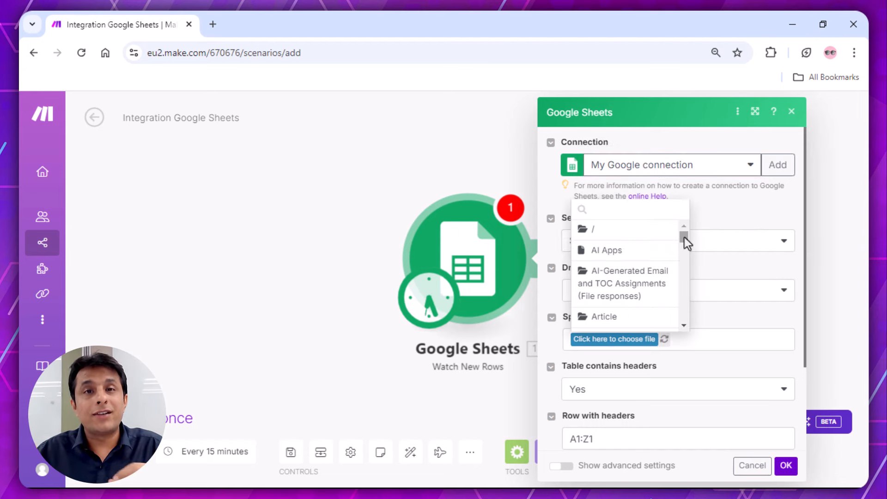
pyautogui.scroll(-4, 685, 238)
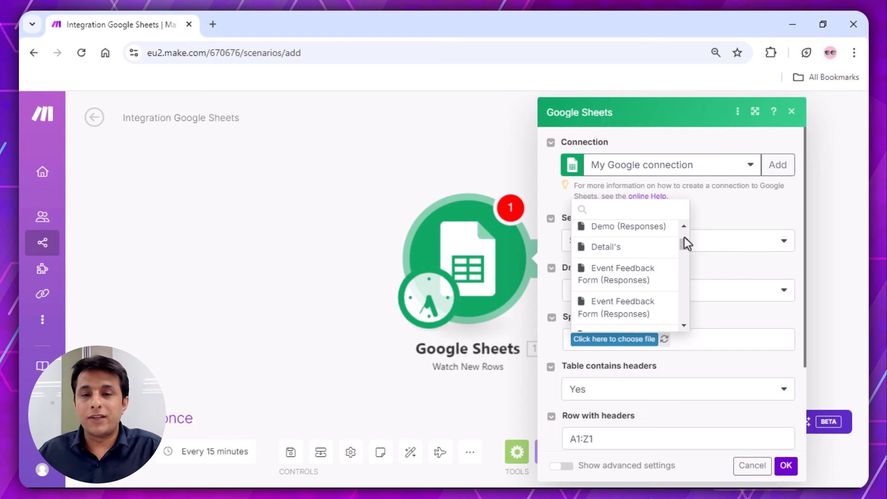
pyautogui.click(667, 276)
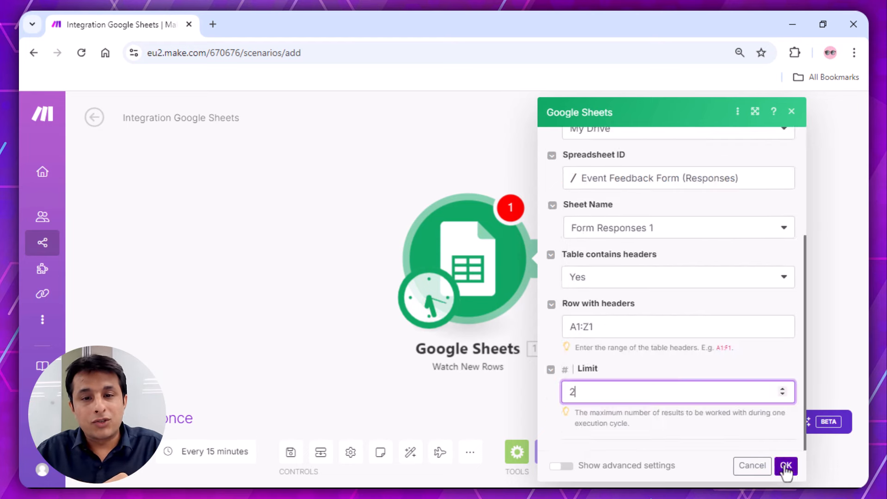
pyautogui.click(786, 466)
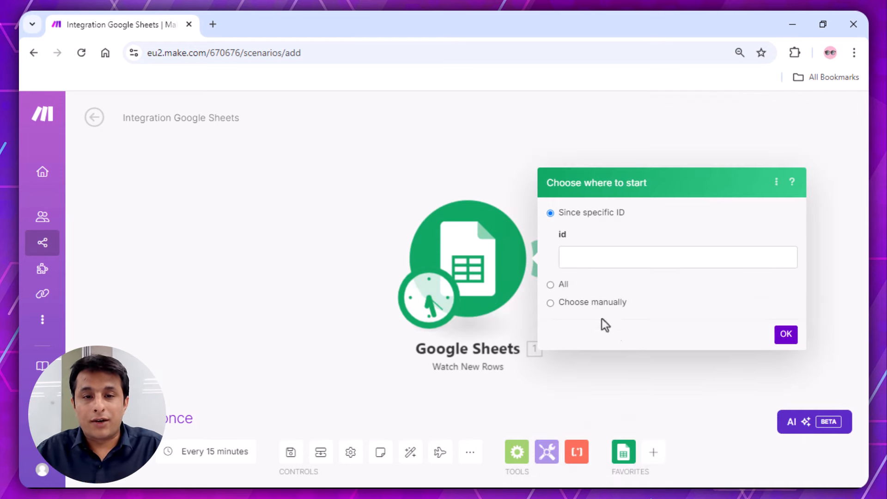
# Set the trigger's starting point to All and run only the Google Sheets module.
pyautogui.click(550, 285)
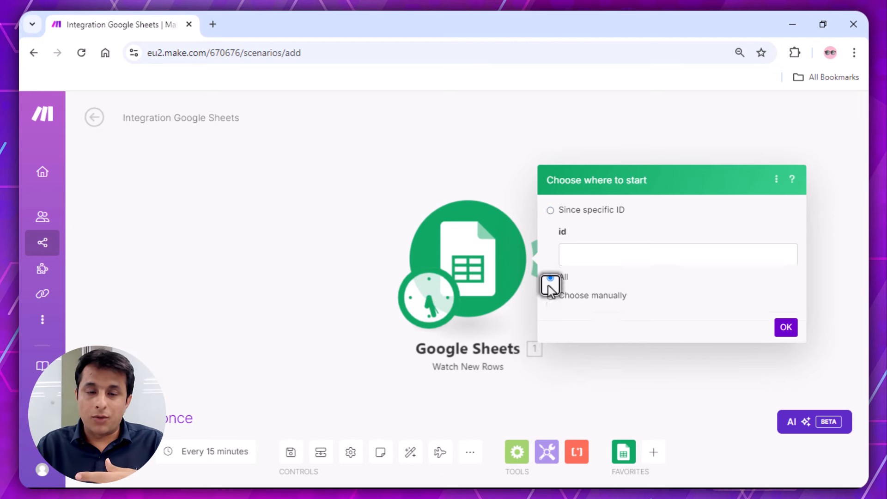
pyautogui.click(786, 278)
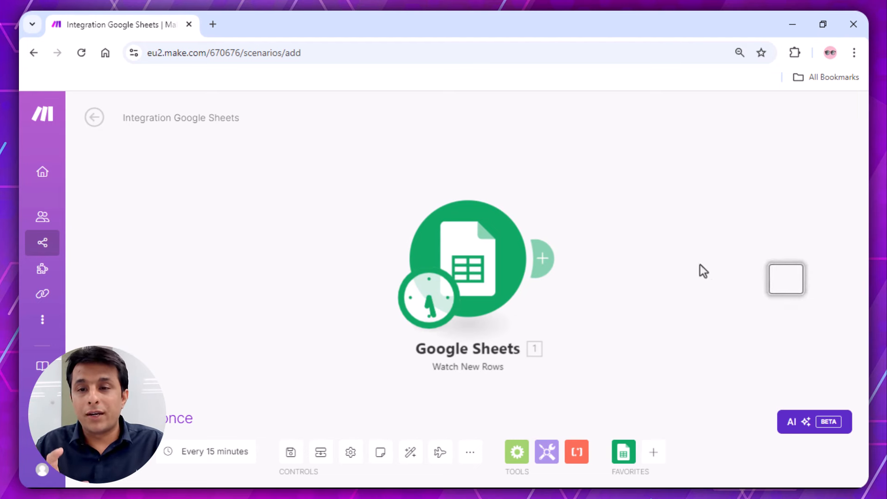
pyautogui.rightClick(494, 254)
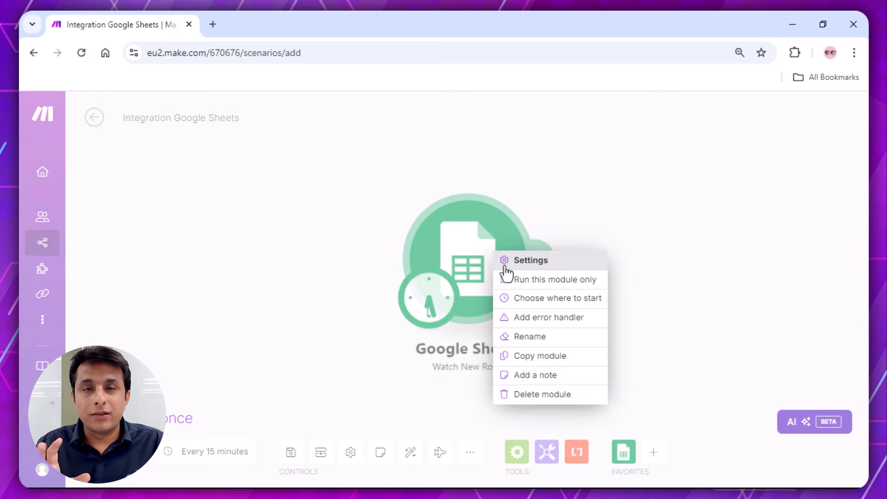
pyautogui.click(497, 282)
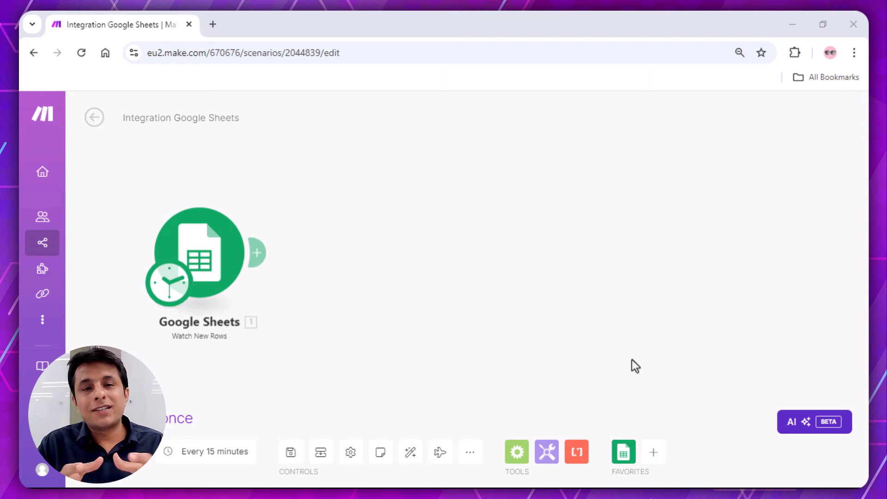
# Add an OpenAI Create a Completion (Prompt) module after the Google Sheets trigger.
pyautogui.click(258, 253)
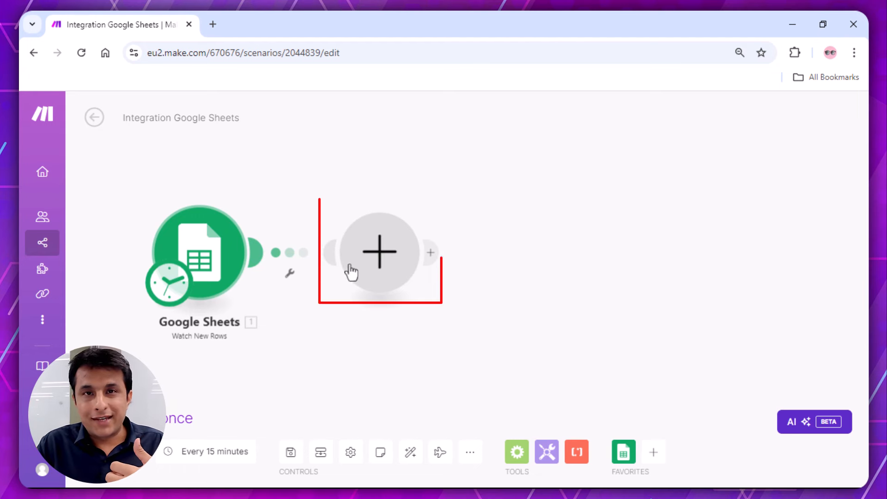
pyautogui.click(382, 262)
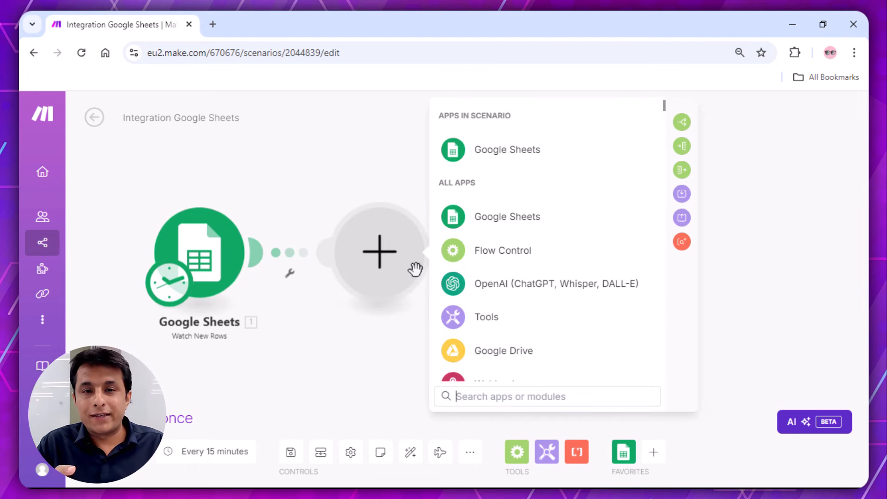
pyautogui.click(510, 289)
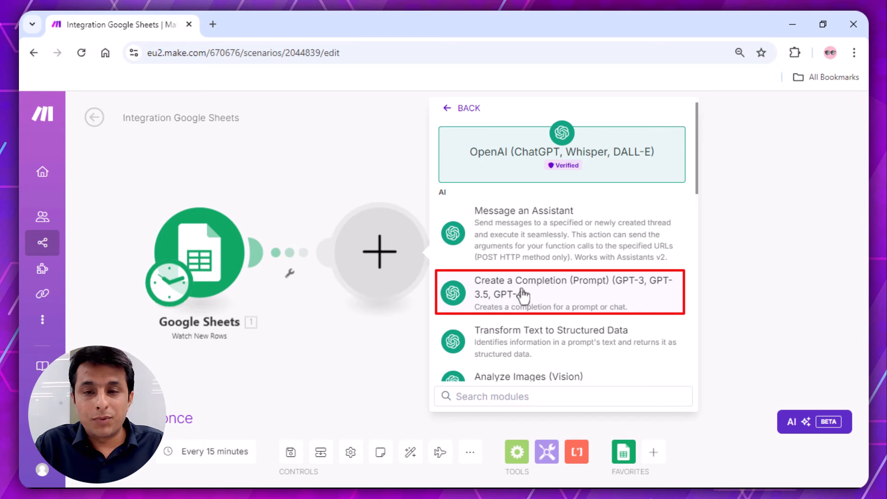
pyautogui.click(523, 295)
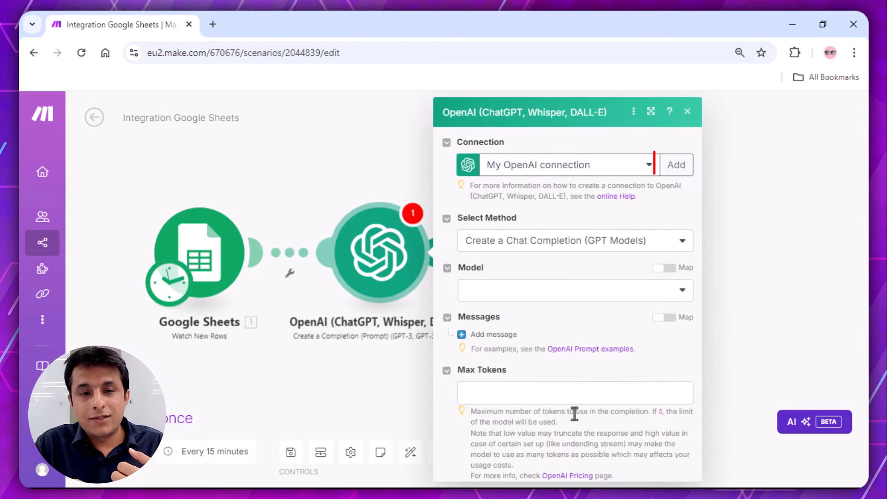
# Begin a new OpenAI connection, open the OpenAI Account API Keys page and log in with the account e-mail and password.
pyautogui.click(676, 166)
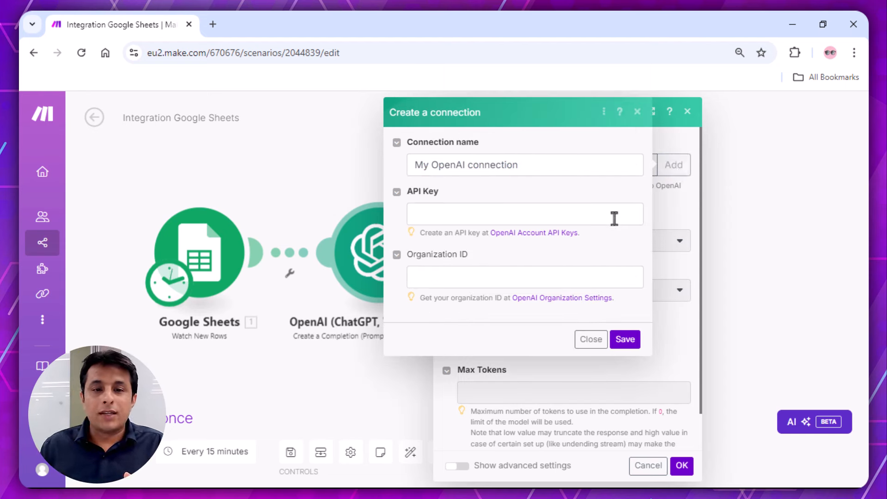
pyautogui.click(550, 234)
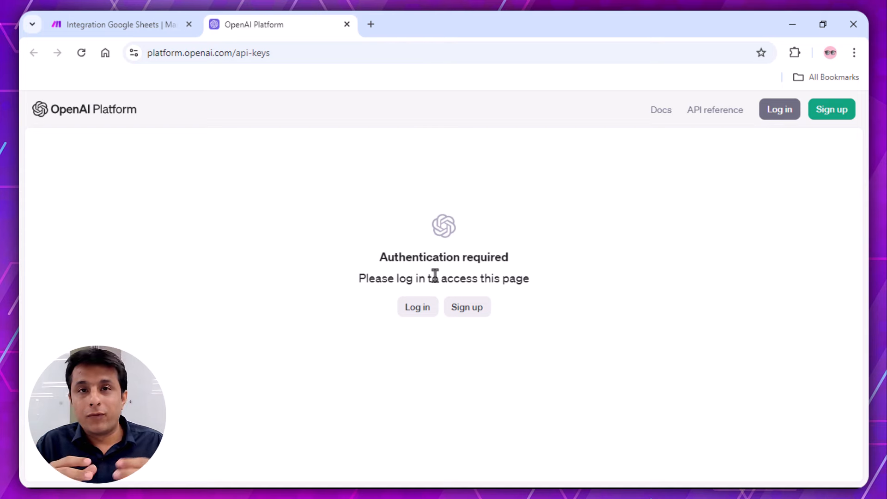
pyautogui.click(422, 317)
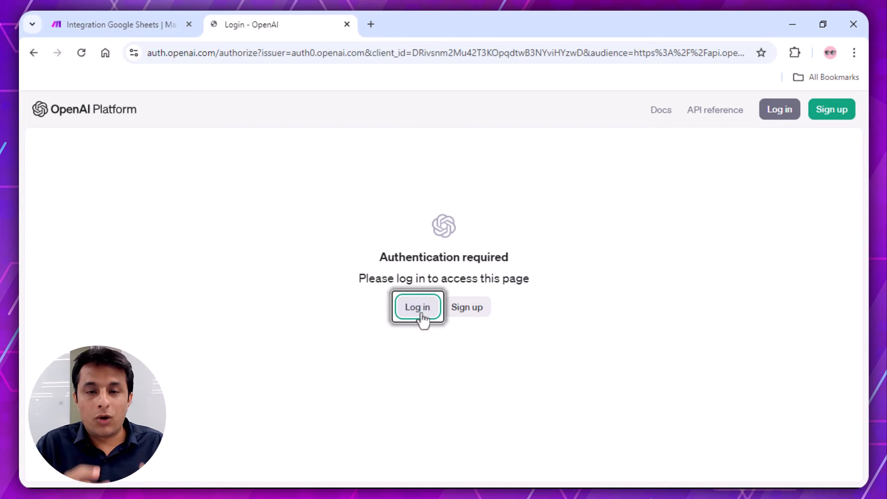
pyautogui.click(426, 279)
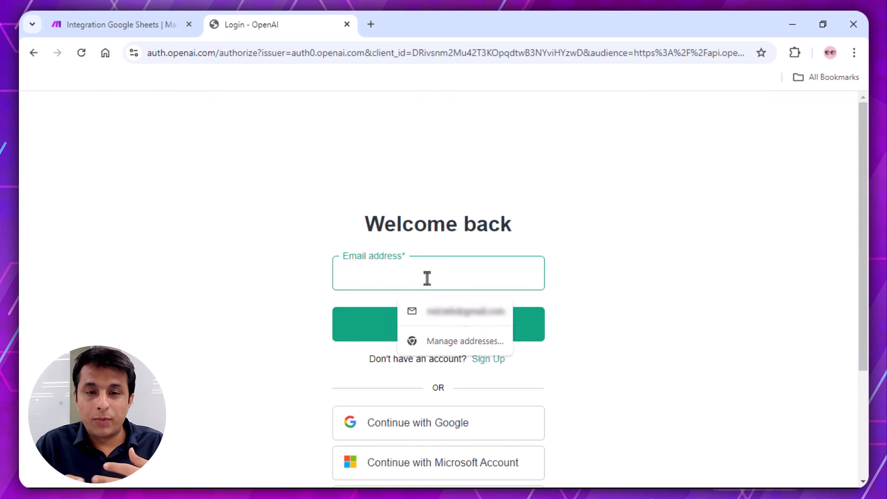
pyautogui.click(424, 314)
pyautogui.click(435, 339)
pyautogui.write('••••••••••••••')
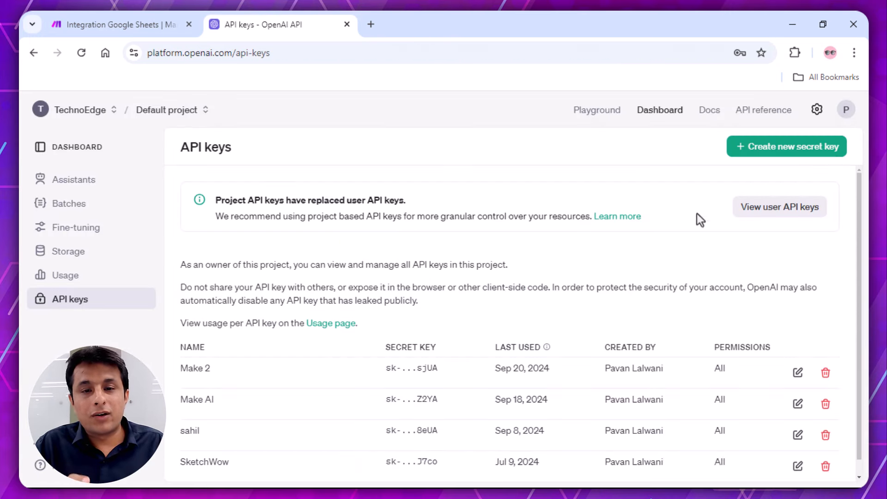
# Create an OpenAI secret key named "Make AI Uses" in the Default project with All permissions and copy it.
pyautogui.click(775, 155)
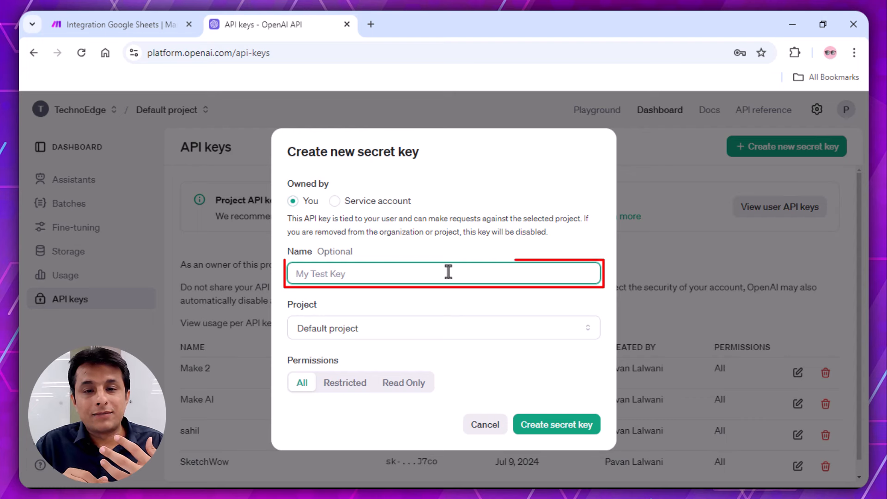
pyautogui.write('Make AI Uses')
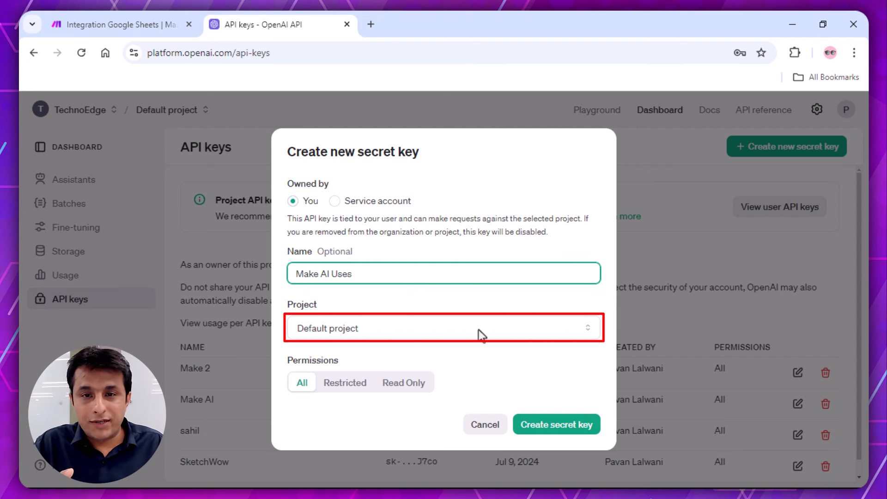
pyautogui.click(537, 429)
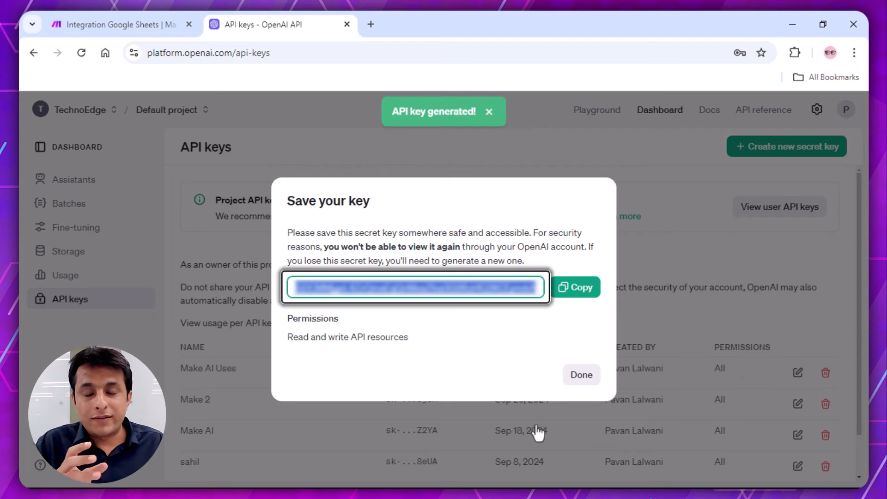
pyautogui.click(575, 290)
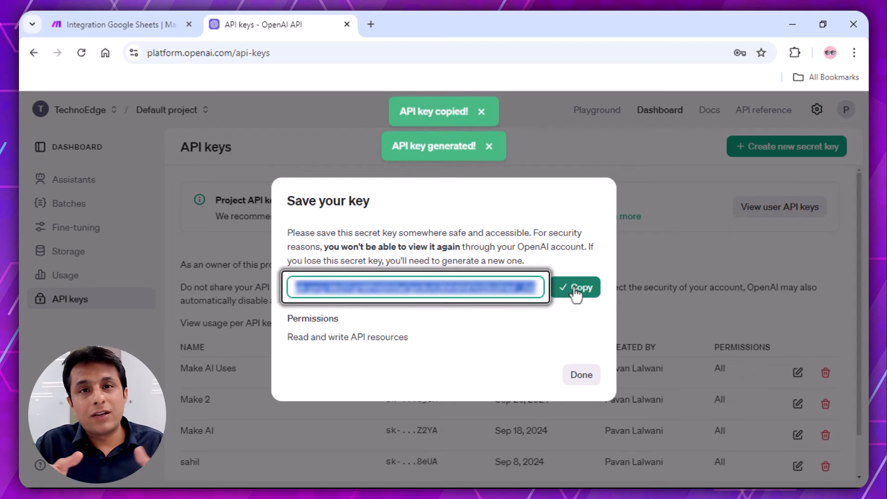
# Return to the Make scenario and paste the API key into the new OpenAI connection.
pyautogui.click(136, 19)
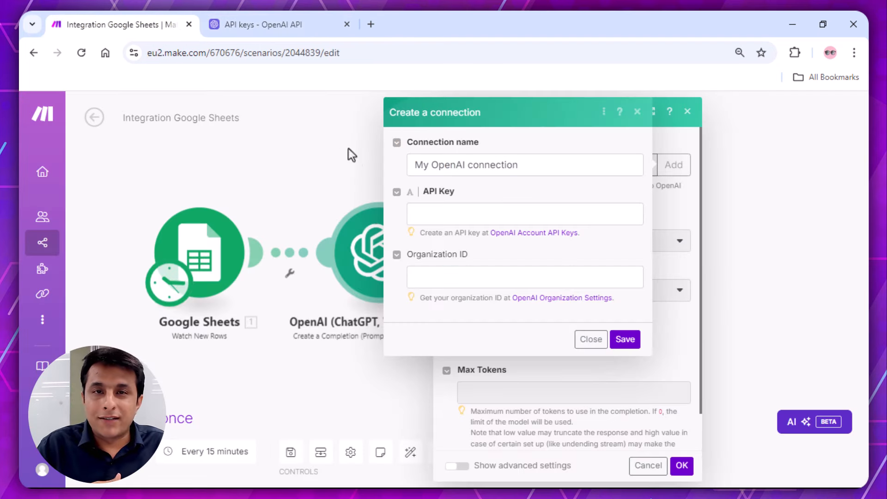
pyautogui.click(428, 214)
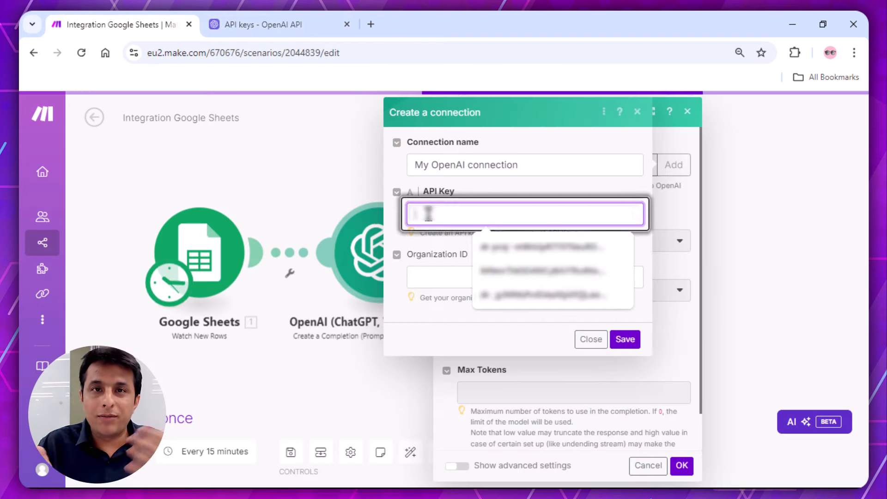
pyautogui.hotkey('ctrl', 'v')
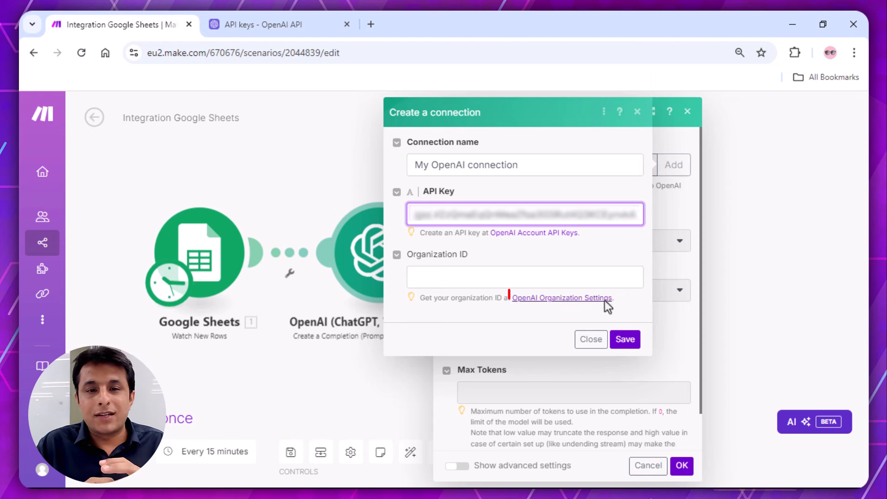
# Copy the organization ID from the OpenAI organization settings into the connection's Organization ID and save the connection.
pyautogui.click(591, 300)
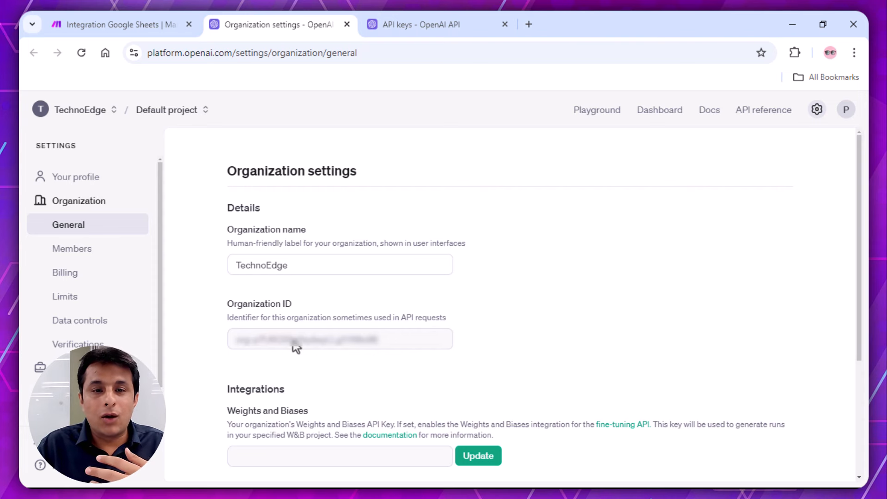
pyautogui.moveTo(236, 341); pyautogui.dragTo(425, 350)
pyautogui.click(175, 26)
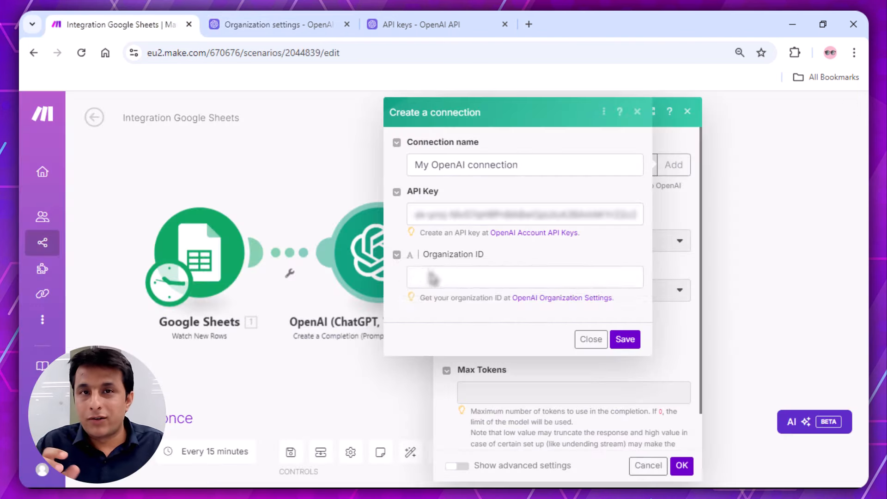
pyautogui.hotkey('ctrl', 'v')
pyautogui.click(626, 339)
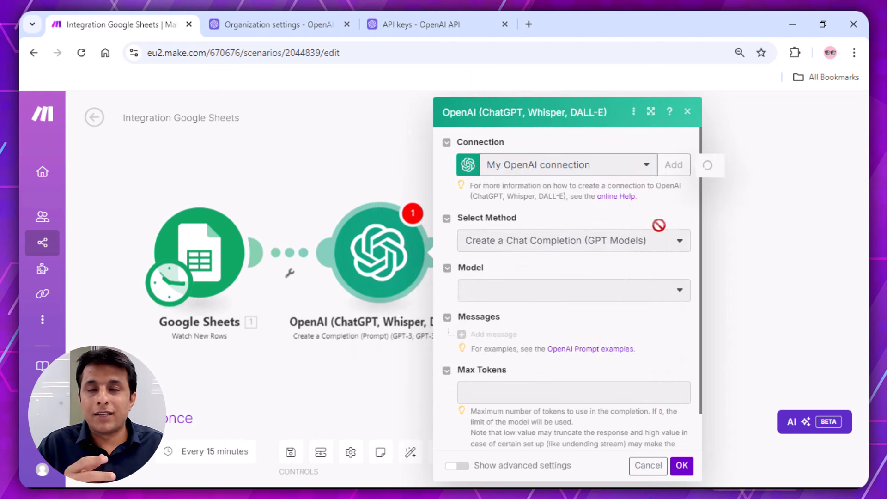
# Set the OpenAI chat completion model to gpt-4o (system).
pyautogui.click(592, 294)
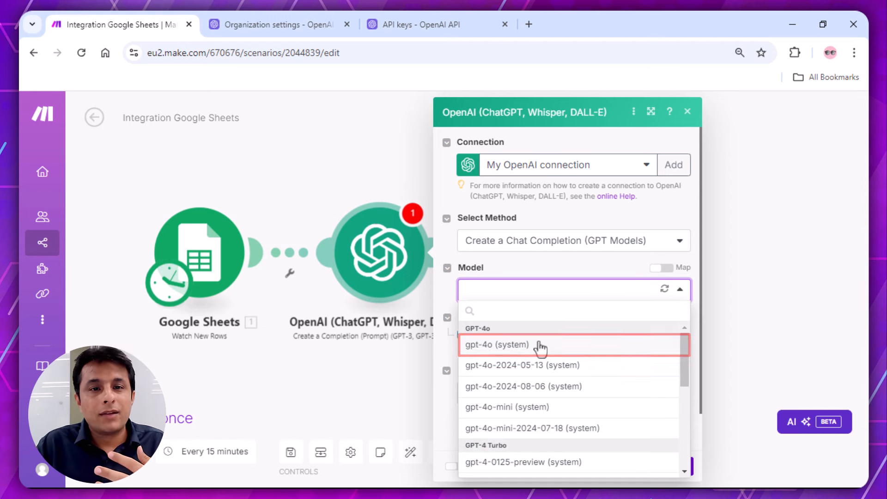
pyautogui.click(541, 347)
pyautogui.scroll(-1, 505, 311)
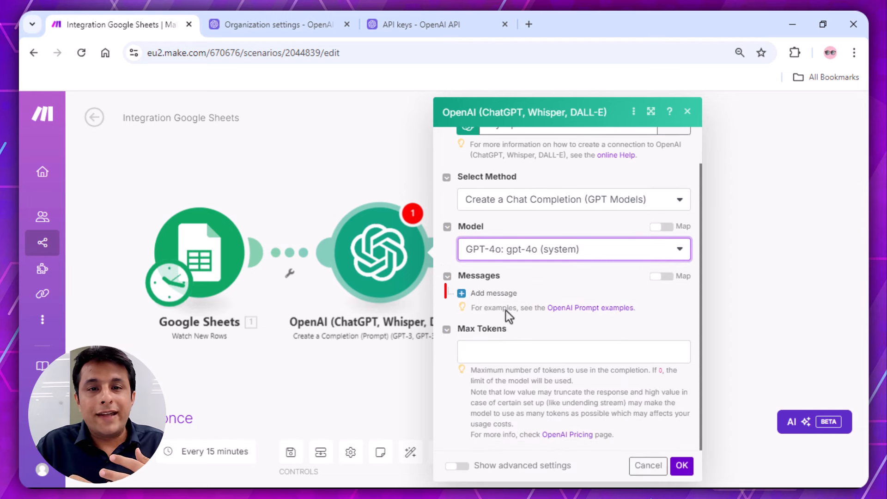
# Add a System message whose prompt asks to summarize the event feedback and determine its sentiment as Positive, Neutral or Negative, ending with "Feedback to Analyze:".
pyautogui.click(462, 296)
pyautogui.scroll(-2, 495, 293)
pyautogui.click(679, 269)
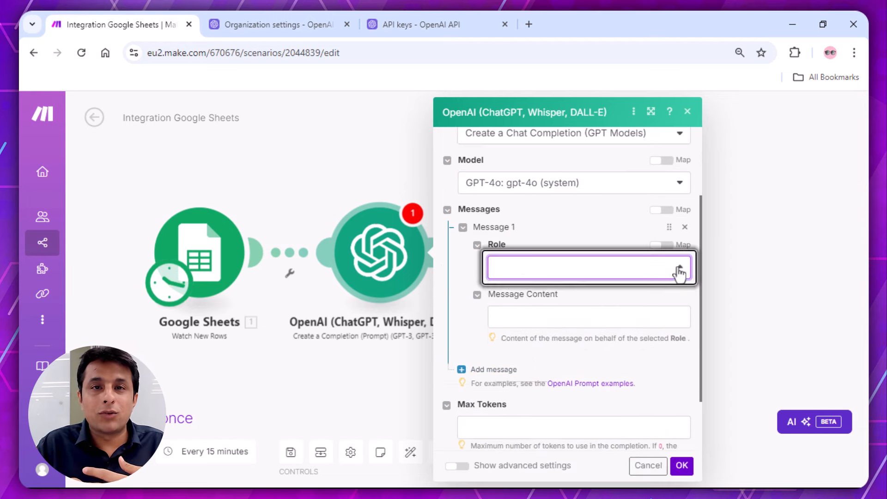
pyautogui.click(614, 289)
pyautogui.click(595, 334)
pyautogui.write('"You are analyzing feedback for an event. Please perform the following tasks based on the feedback provided below: 1. Summarize the Feedback: Provide a brief, objective summary of the main points expressed in the feedback. 2. Determine Sentiment: Evaluate the sentiment of the feedback as either \'Positive,\' \'Neutral,\' or \'Negative,\' ensuring that this is based on a balanced and clear interpretation of the content.  Feedback to Analyze:')
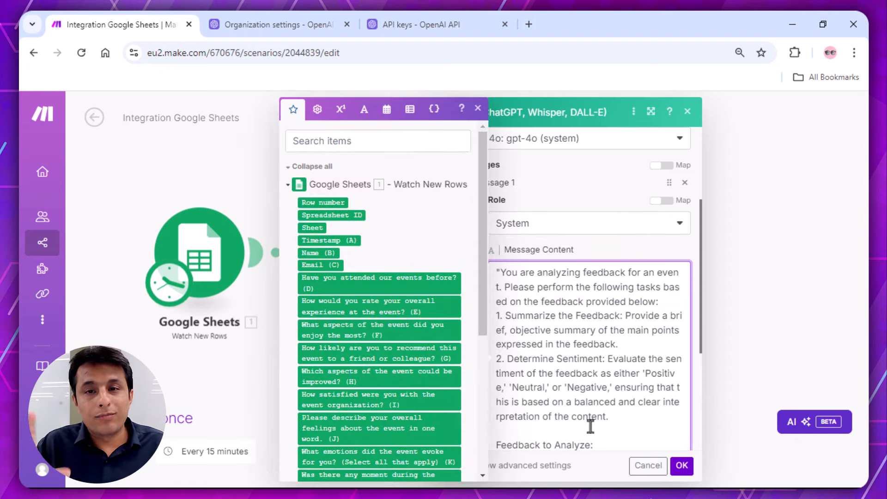
# Map the form answers from columns D to M, separated by commas, after "Feedback to Analyze:" in the message content.
pyautogui.scroll(-2, 460, 372)
pyautogui.scroll(-2, 378, 233)
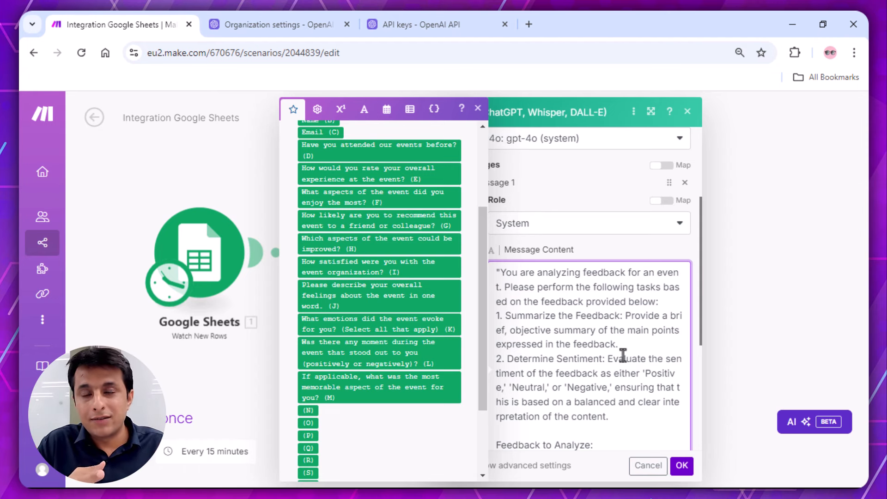
pyautogui.scroll(-4, 624, 355)
pyautogui.click(372, 180)
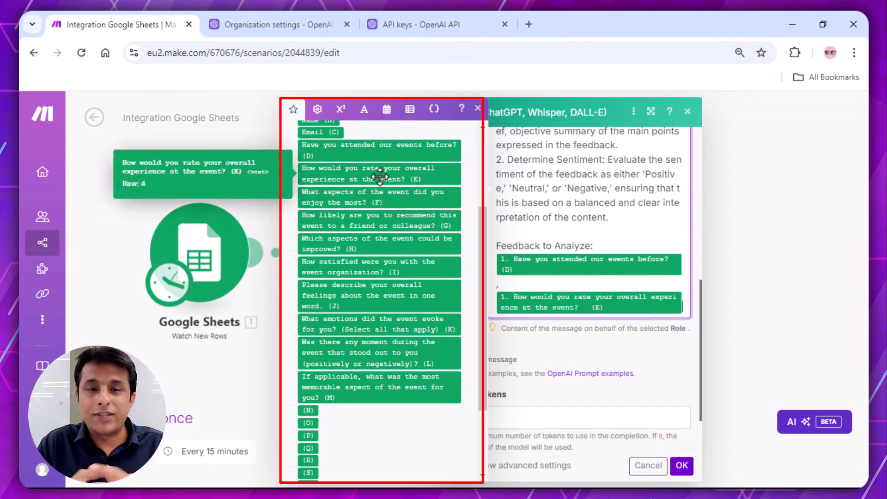
pyautogui.click(374, 191)
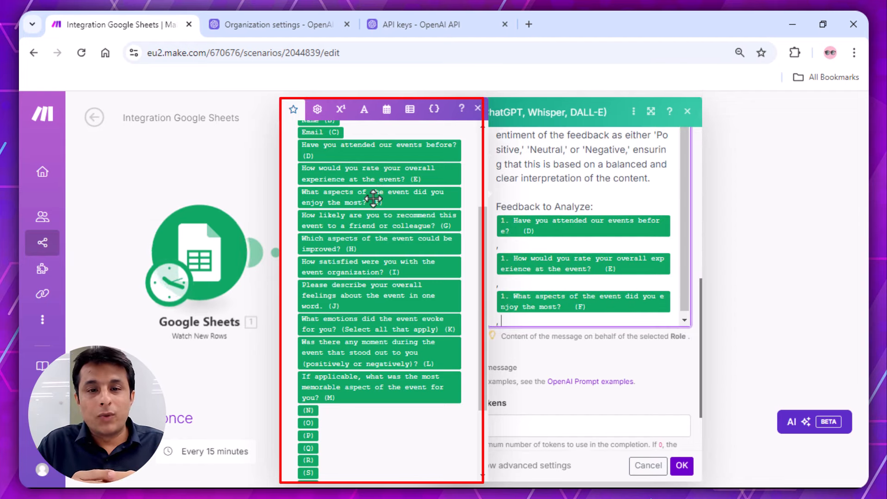
pyautogui.click(374, 223)
pyautogui.click(376, 243)
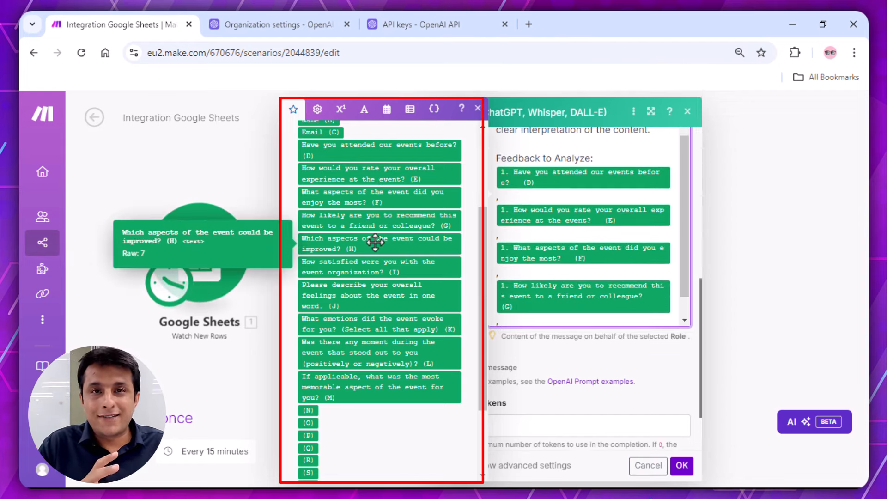
pyautogui.click(382, 291)
pyautogui.click(380, 323)
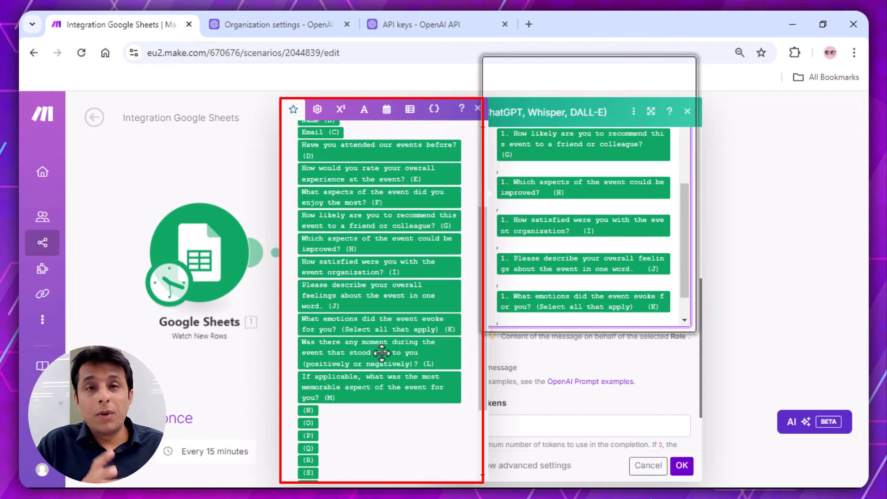
pyautogui.click(381, 353)
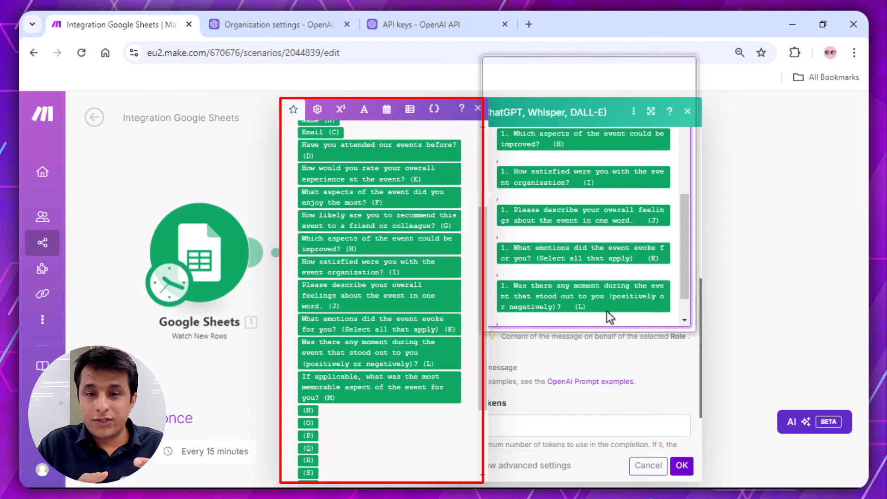
pyautogui.scroll(-1, 686, 290)
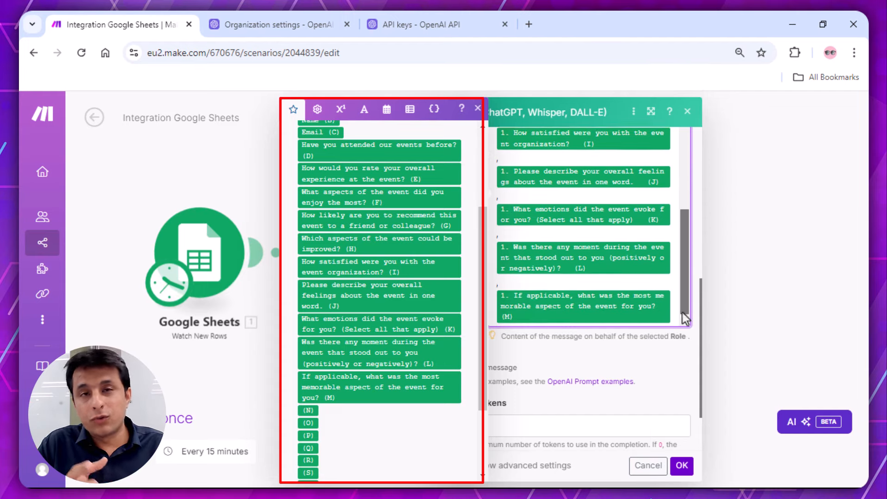
# Set Max Tokens to 200 and save the OpenAI module settings.
pyautogui.click(649, 356)
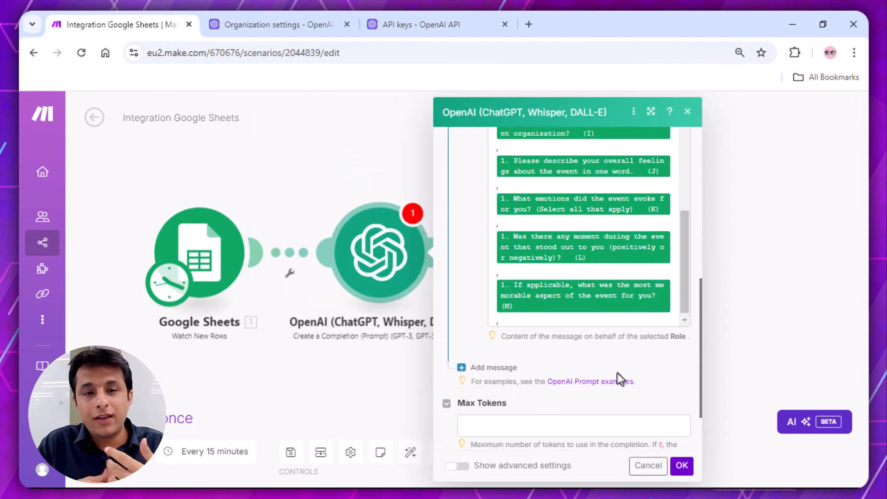
pyautogui.click(551, 422)
pyautogui.write('200')
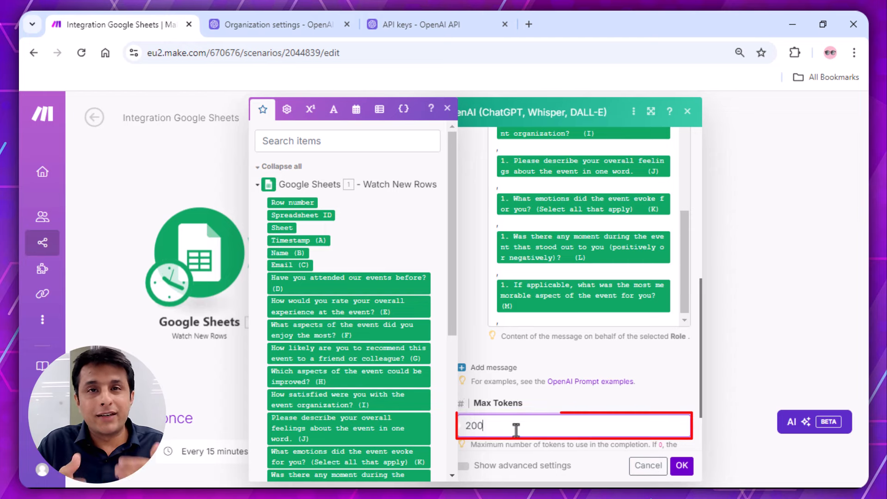
pyautogui.click(681, 466)
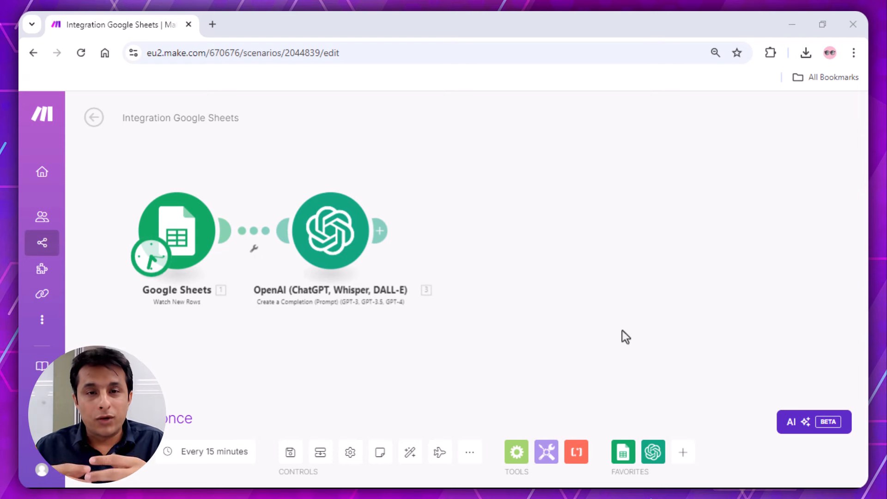
# Add a Google Sheets "Update a Row" module after the OpenAI module.
pyautogui.click(379, 231)
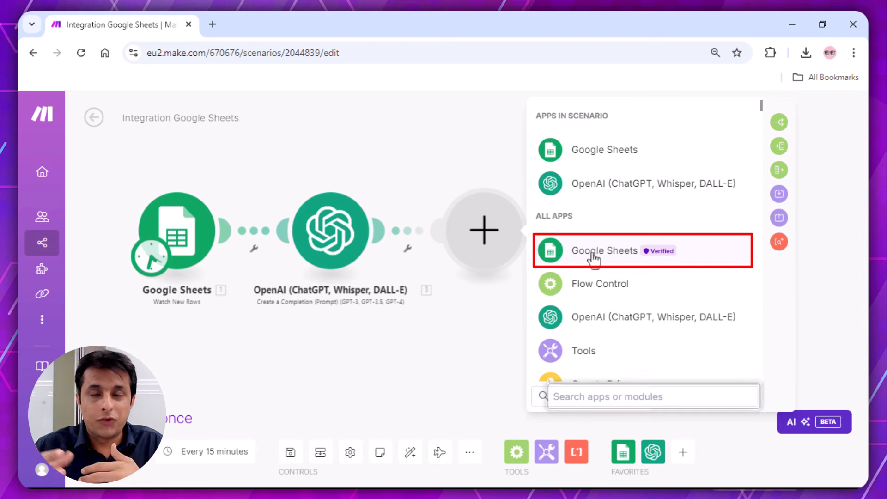
pyautogui.click(591, 254)
pyautogui.scroll(-5, 578, 293)
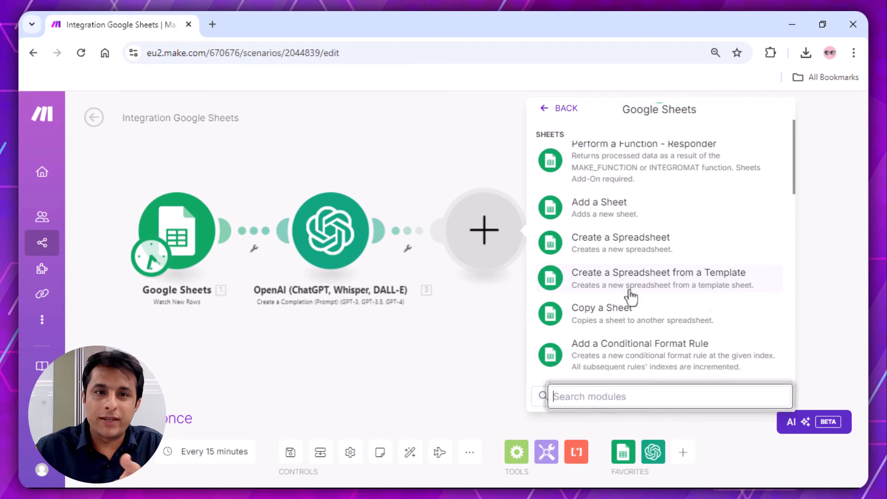
pyautogui.scroll(-4, 630, 296)
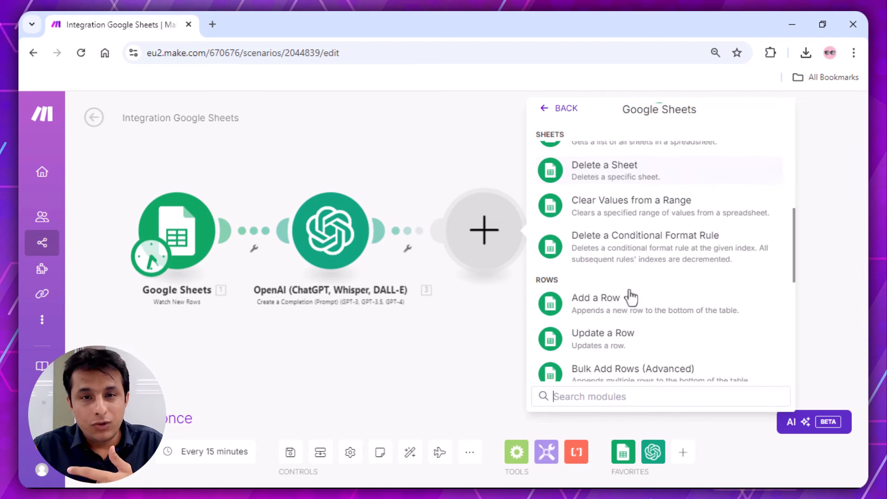
pyautogui.click(624, 278)
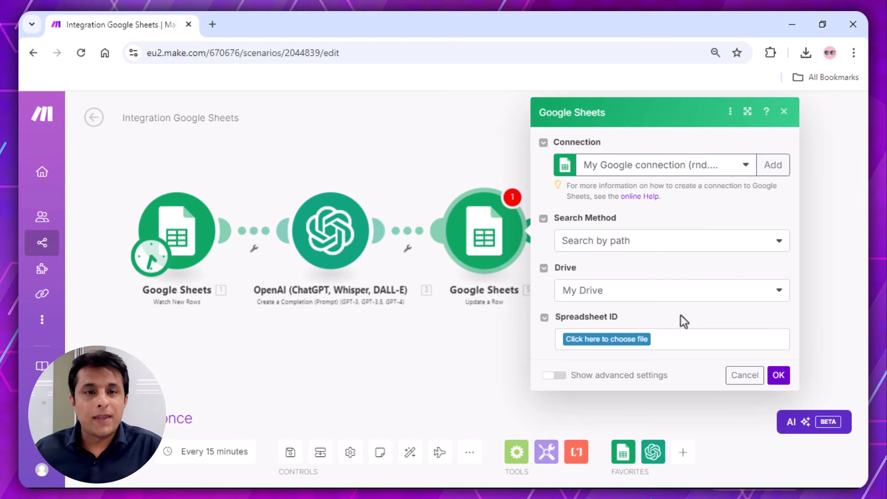
# Choose the spreadsheet Event Feedback Form 2 (Responses) and its sheet Form Responses 1 for the row update.
pyautogui.click(631, 342)
pyautogui.moveTo(674, 239); pyautogui.dragTo(678, 248)
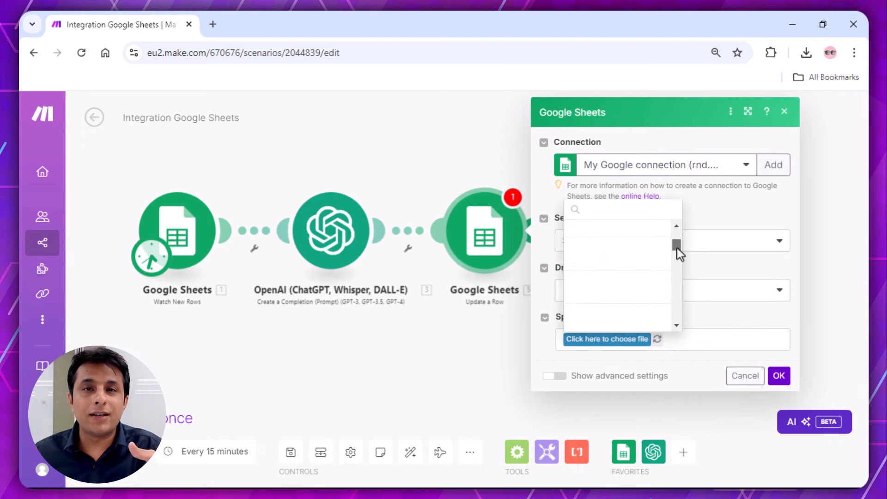
pyautogui.click(619, 292)
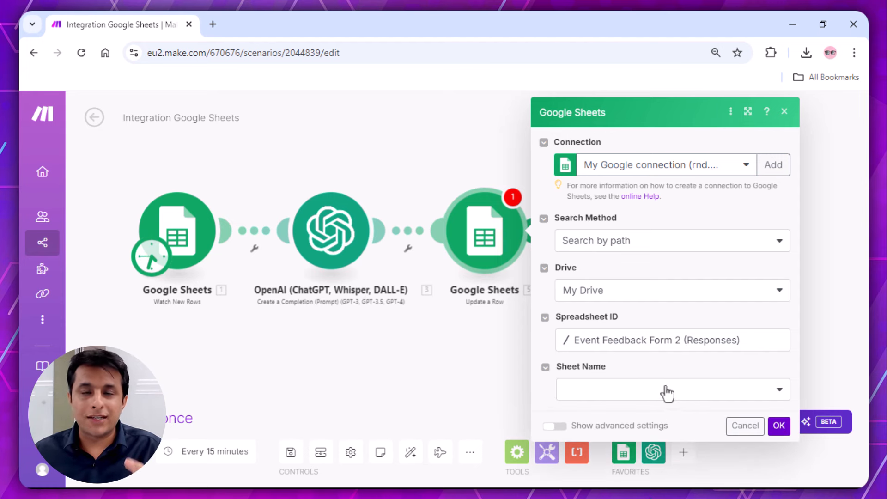
pyautogui.click(667, 393)
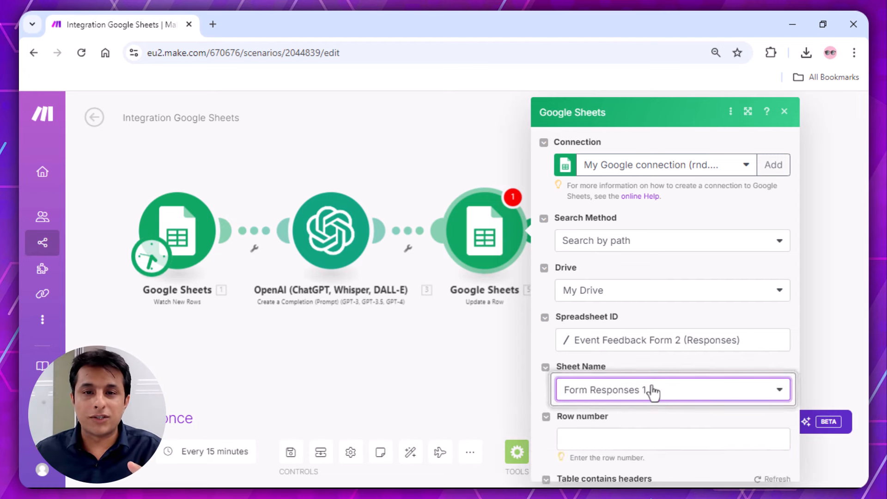
# Map the row number to update to the Row number from the Watch New Rows module.
pyautogui.scroll(-3, 682, 413)
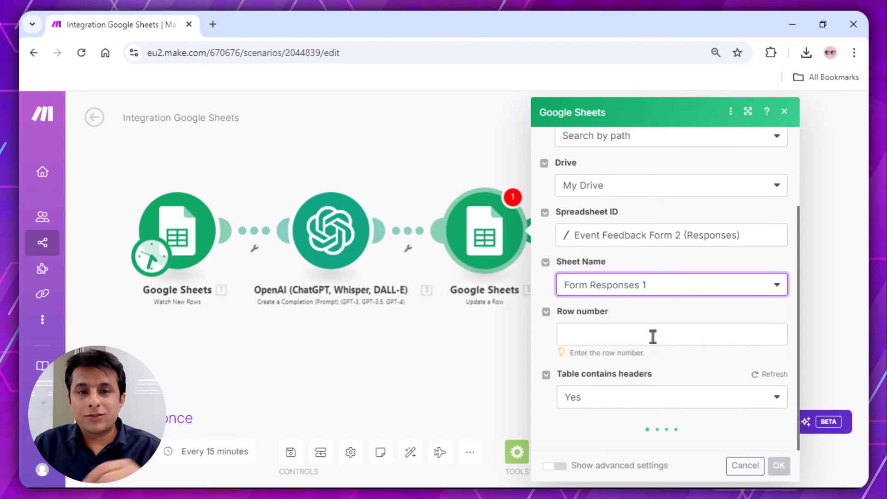
pyautogui.click(653, 337)
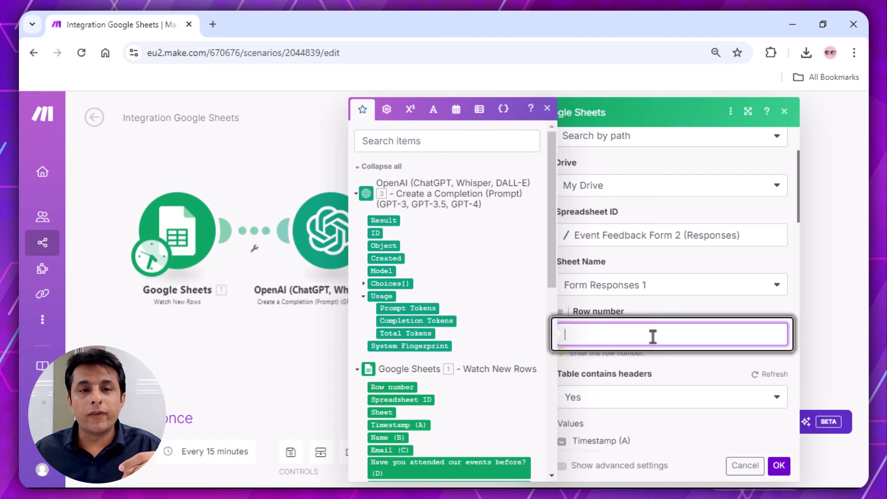
pyautogui.click(387, 387)
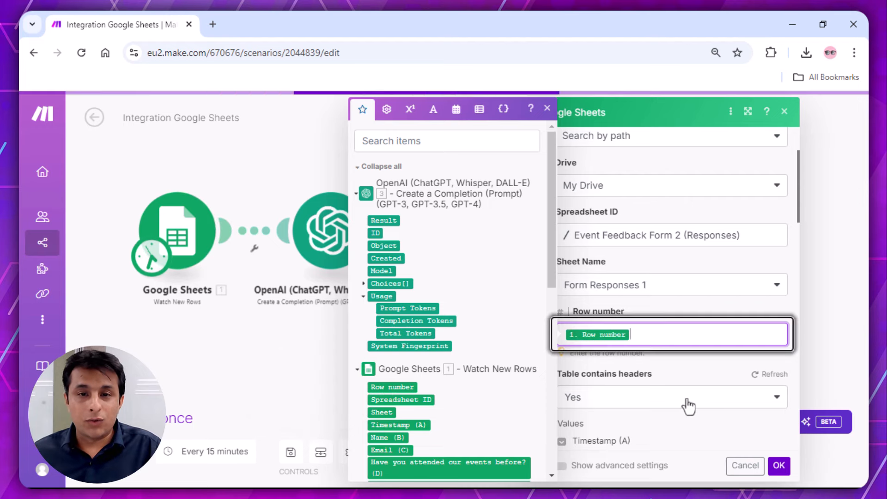
# Map the Summary & Sentiment Analysis (N) column to the OpenAI output Choices > Message > Content.
pyautogui.scroll(-4, 687, 402)
pyautogui.click(658, 336)
pyautogui.scroll(-6, 659, 337)
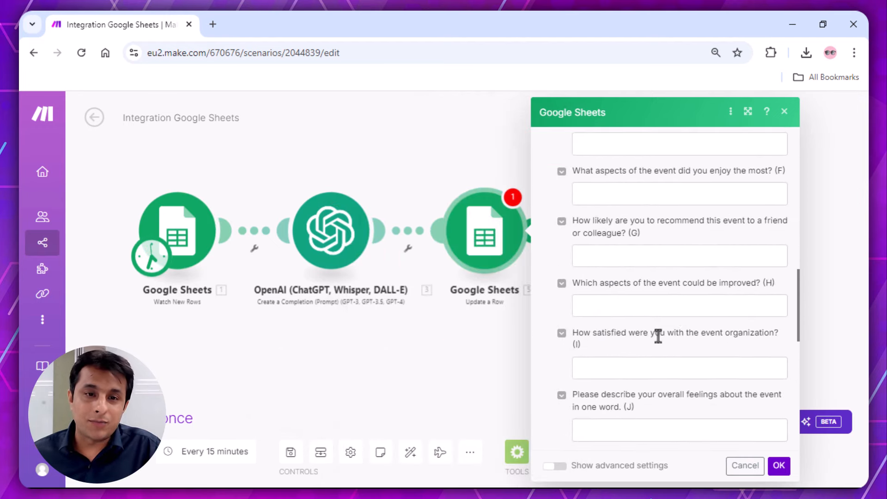
pyautogui.scroll(-5, 659, 337)
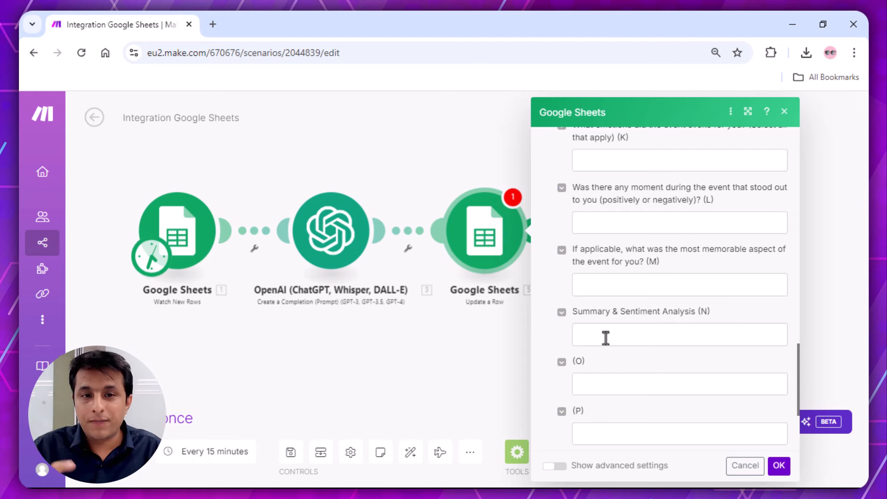
pyautogui.click(606, 338)
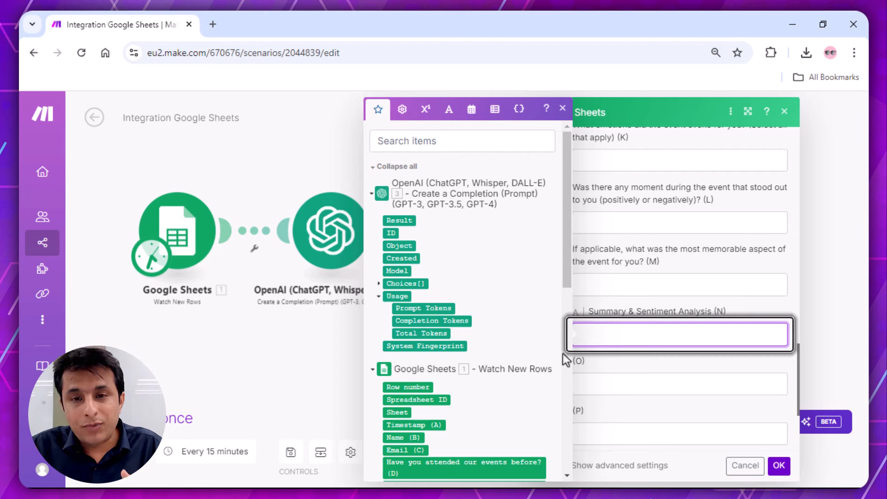
pyautogui.click(379, 284)
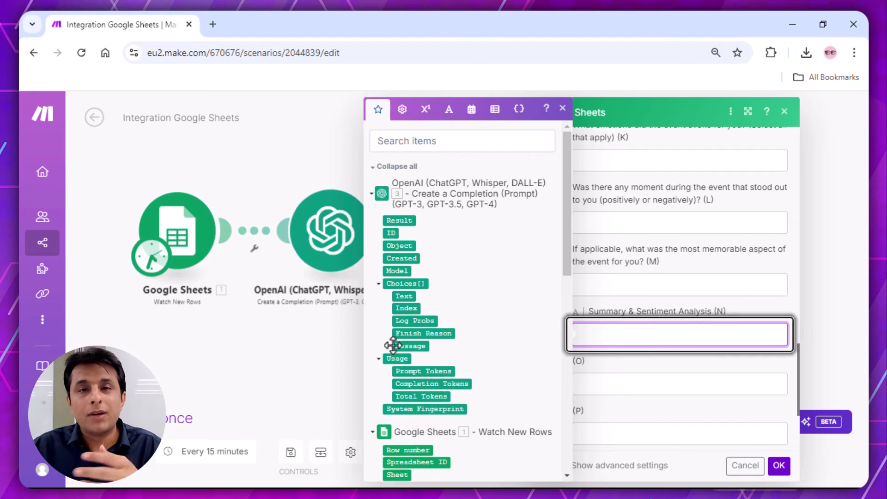
pyautogui.click(389, 347)
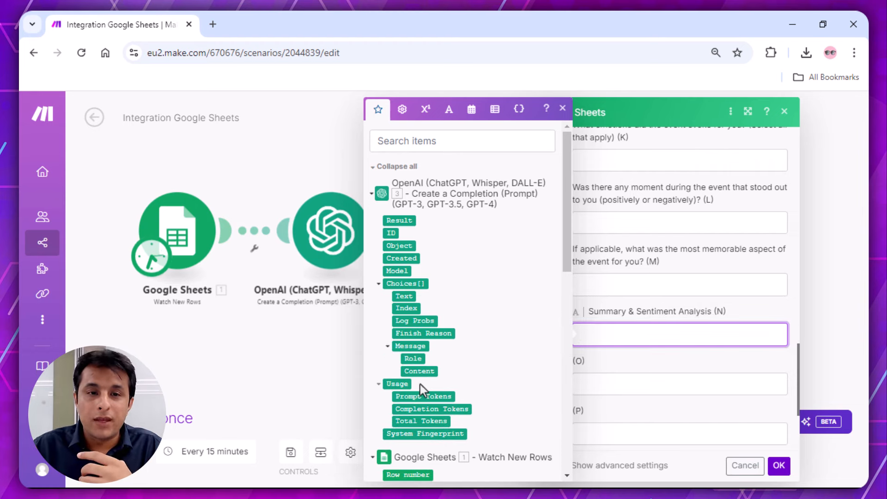
pyautogui.click(420, 372)
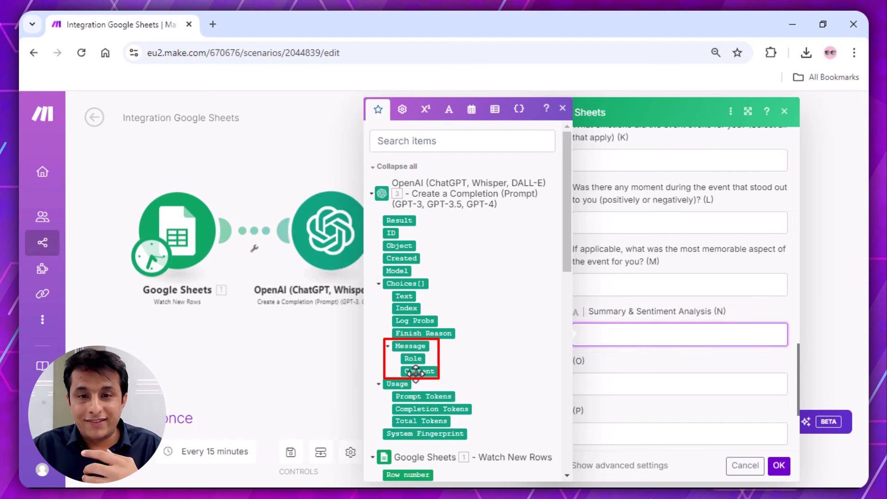
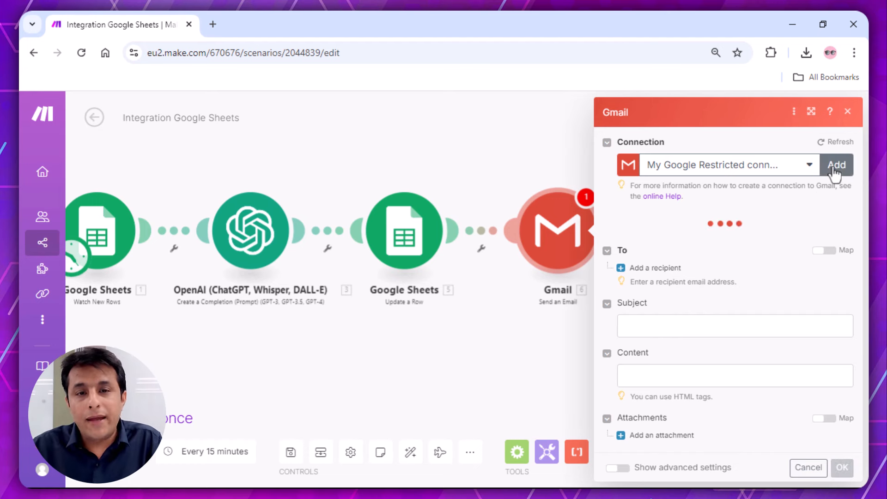
# Create a Gmail connection by signing in with the Google account and granting Make ongoing access to its data.
pyautogui.click(836, 166)
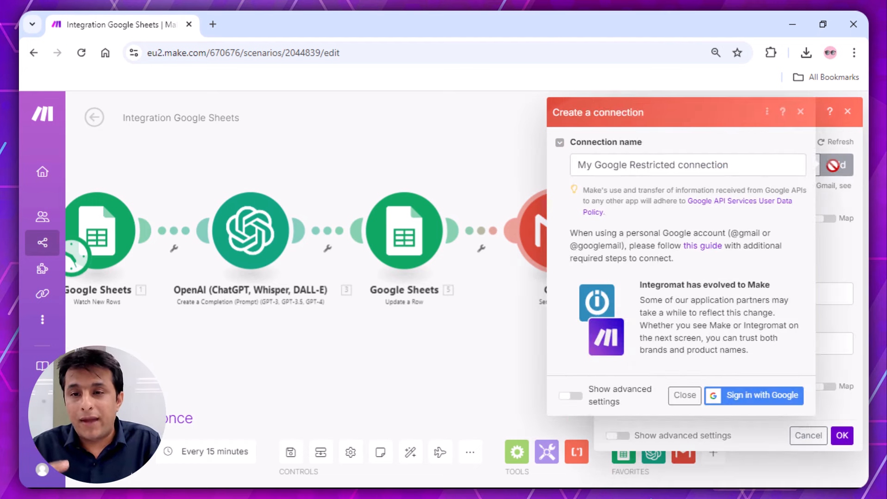
pyautogui.click(757, 403)
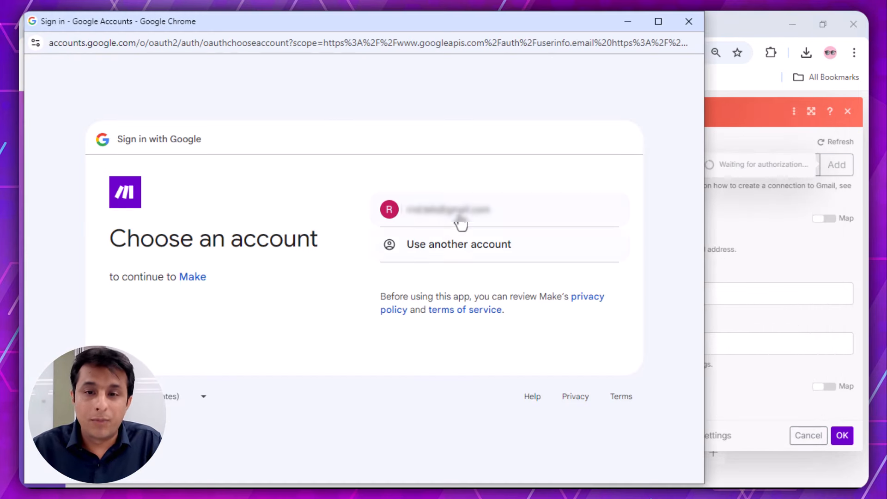
pyautogui.click(461, 215)
pyautogui.click(492, 337)
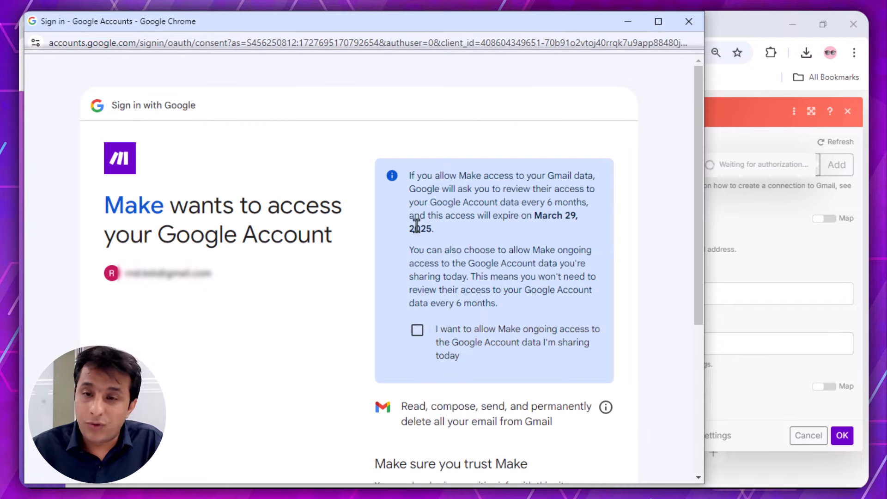
pyautogui.click(417, 329)
pyautogui.scroll(-5, 418, 331)
pyautogui.click(485, 377)
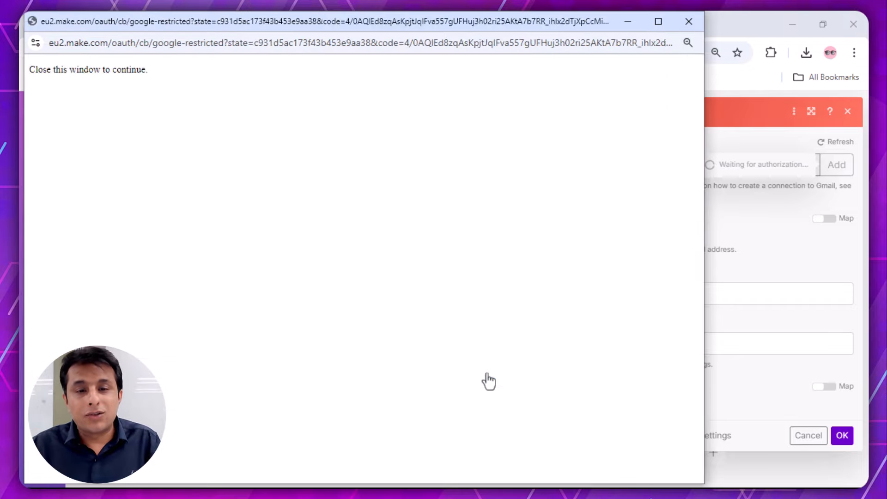
# Address the Gmail message to the recipient's email, set the subject "New Event Feedback Analysis Report" and paste the prepared "Dear Team" text as content.
pyautogui.click(681, 263)
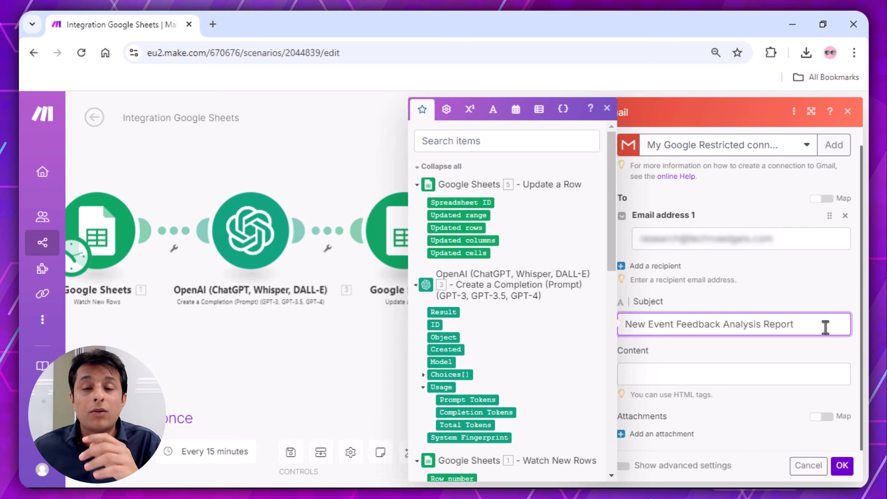
pyautogui.click(719, 374)
pyautogui.press('super+v')
pyautogui.press('Down')
pyautogui.press('Return')
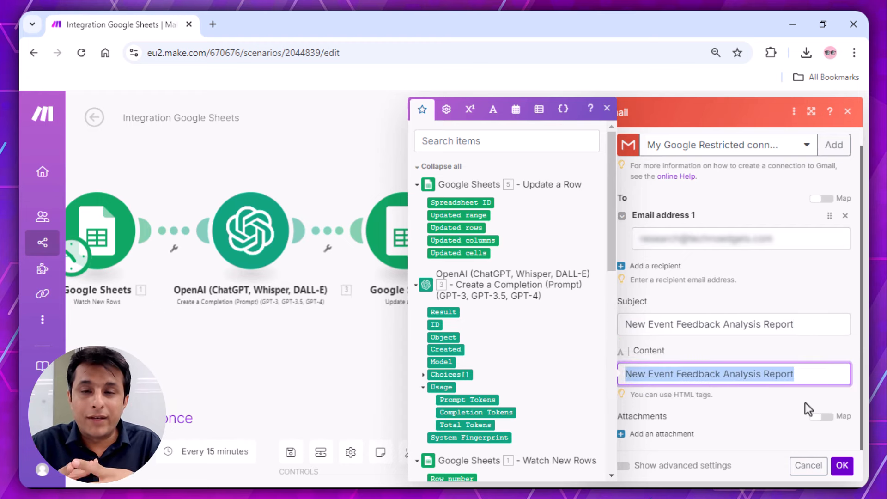
pyautogui.press('super+v')
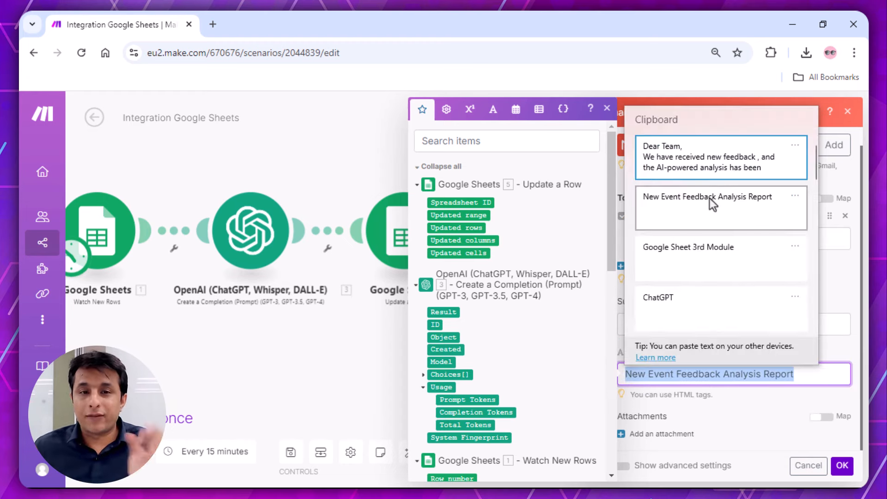
pyautogui.click(694, 159)
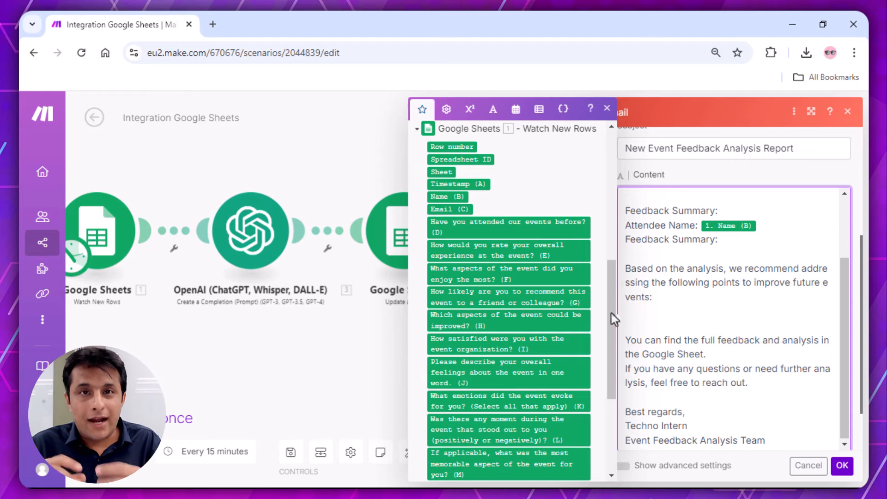
# Insert the OpenAI output Choices > Message > Content after "improve future events:" in the email content and save the Gmail module.
pyautogui.scroll(3, 532, 298)
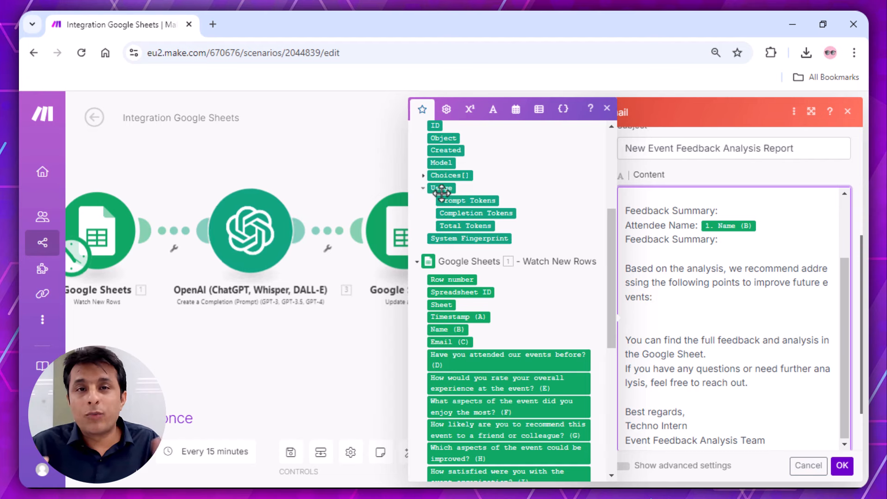
pyautogui.click(423, 177)
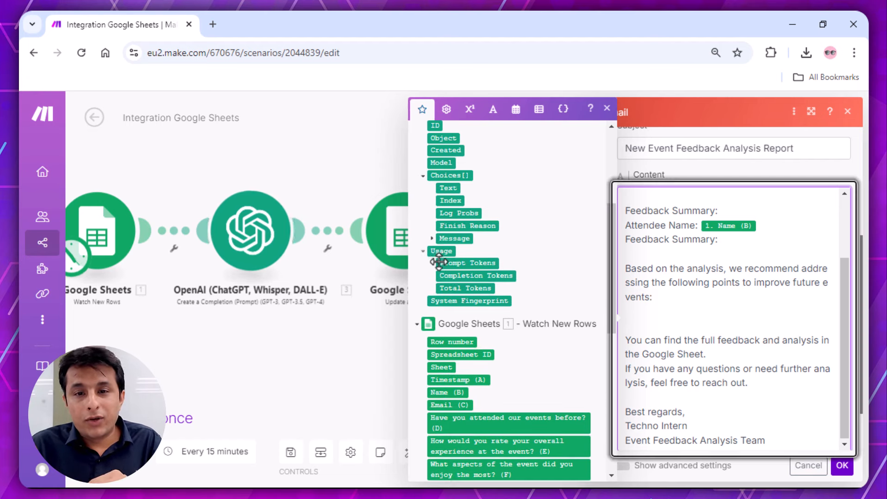
pyautogui.click(432, 239)
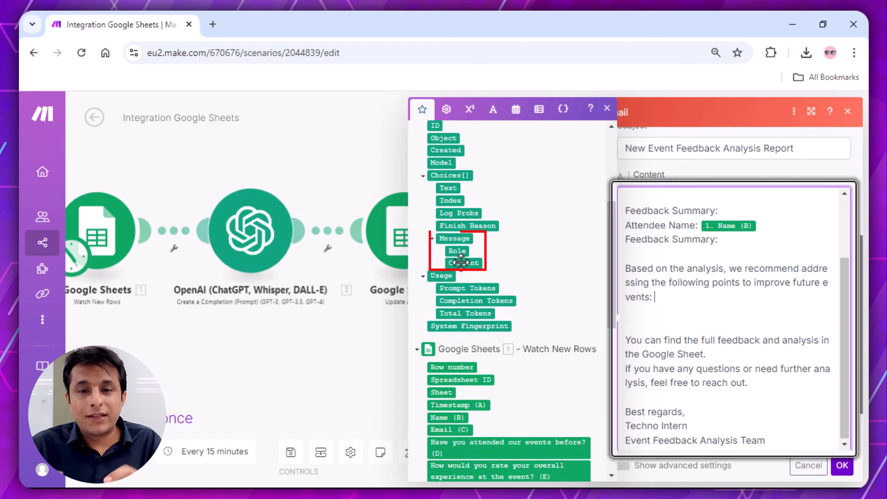
pyautogui.click(464, 263)
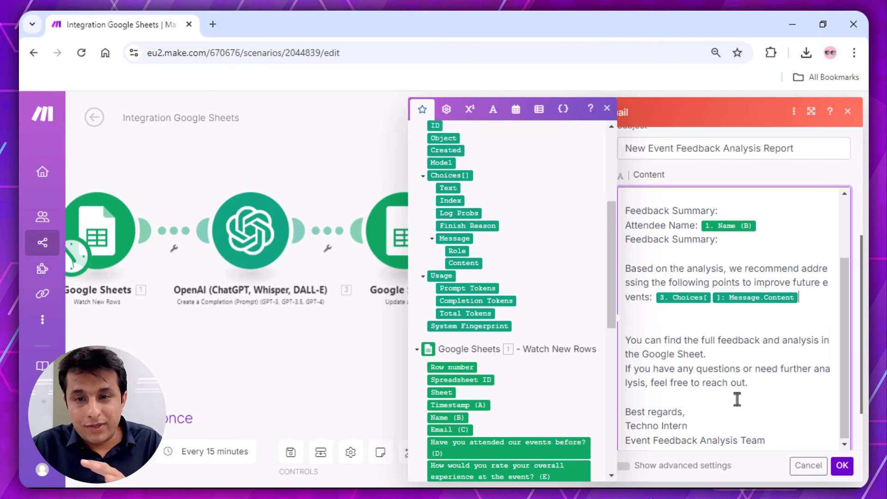
pyautogui.scroll(-2, 859, 393)
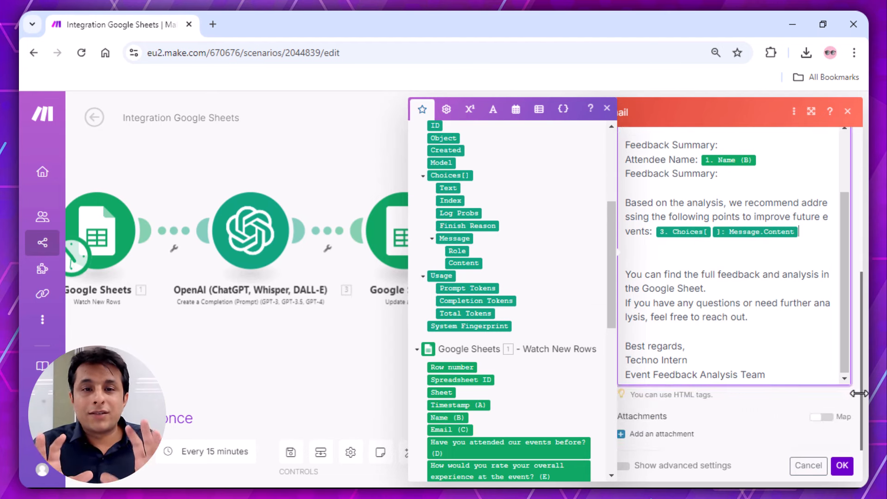
pyautogui.click(842, 465)
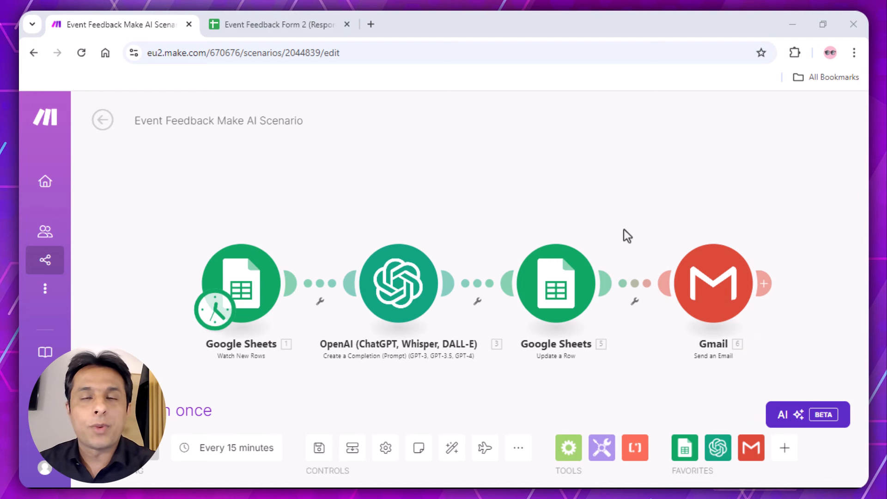
# Open the Event Feedback Form response page in a new browser tab.
pyautogui.click(371, 25)
pyautogui.write('https://forms.gle/zQhwW3qPfyKvAbUP7')
pyautogui.press('Return')
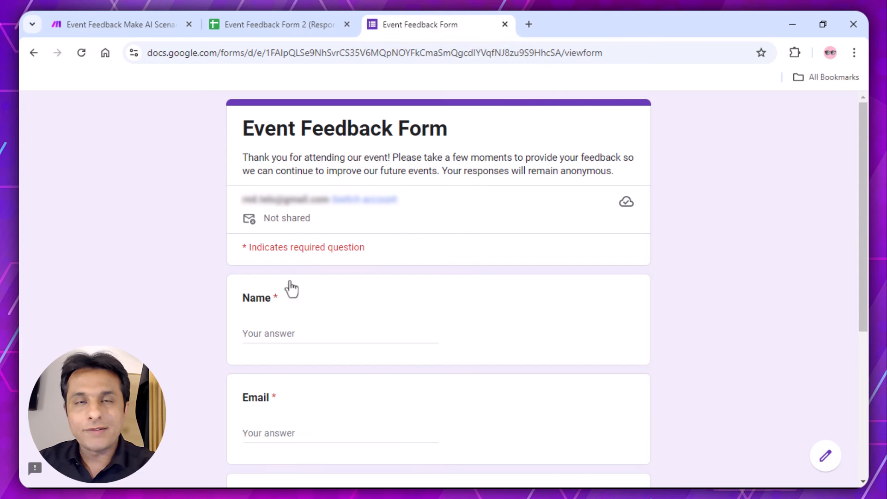
# Fill in the attendee's name and email, answer No to having attended events before, and continue to the form's following section.
pyautogui.click(281, 336)
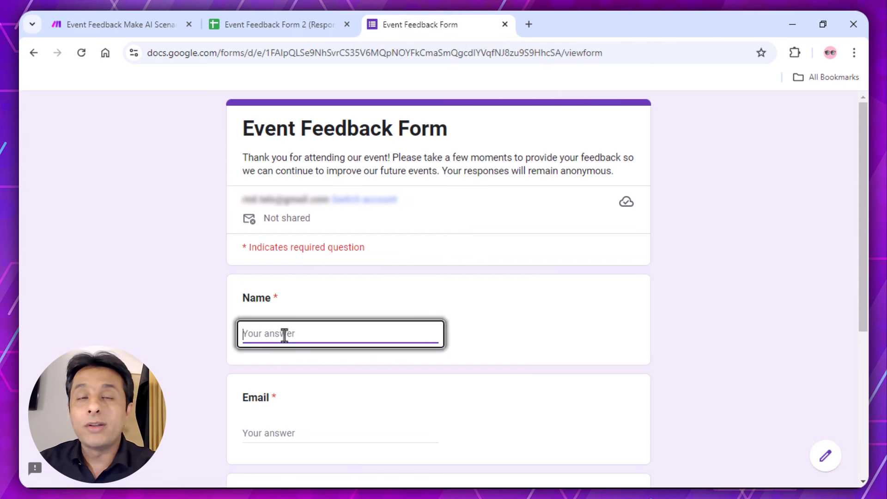
pyautogui.write('Abc')
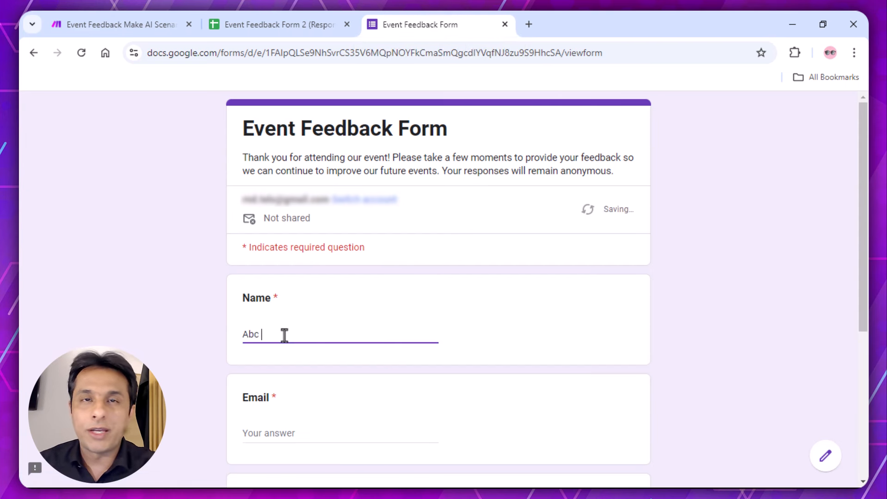
pyautogui.write('Xyz')
pyautogui.click(275, 365)
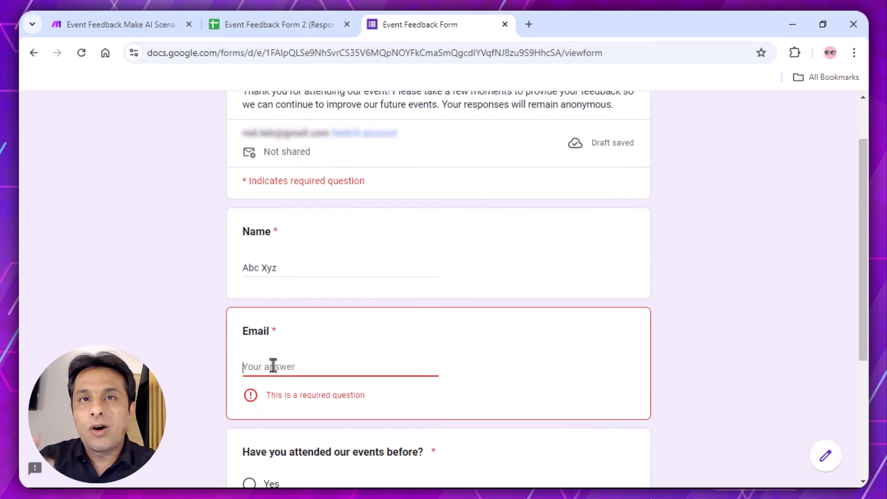
pyautogui.write('•••••••••••@outlook.com')
pyautogui.scroll(-4, 455, 355)
pyautogui.click(248, 303)
pyautogui.click(263, 390)
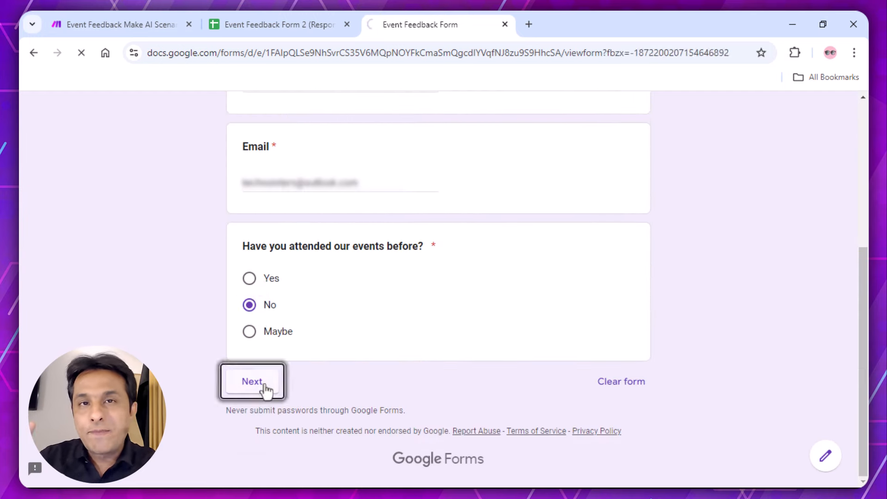
# Rate the overall event experience 5 and enter "Event's Focusing" as the most enjoyed aspect.
pyautogui.click(525, 291)
pyautogui.scroll(-3, 525, 291)
pyautogui.click(276, 263)
pyautogui.write("Event's Focusi")
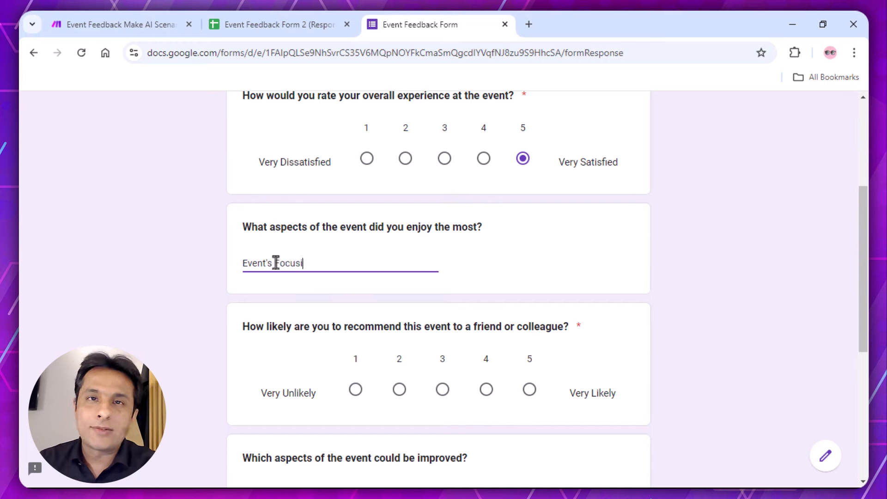
pyautogui.write('ng')
# Rate the likelihood of recommending 5, enter "Some updated things to be added" as the improvement, and continue to the following section.
pyautogui.scroll(-3, 416, 277)
pyautogui.click(528, 255)
pyautogui.scroll(-1, 529, 255)
pyautogui.click(308, 296)
pyautogui.write('Some updated things to be added')
pyautogui.scroll(-2, 390, 317)
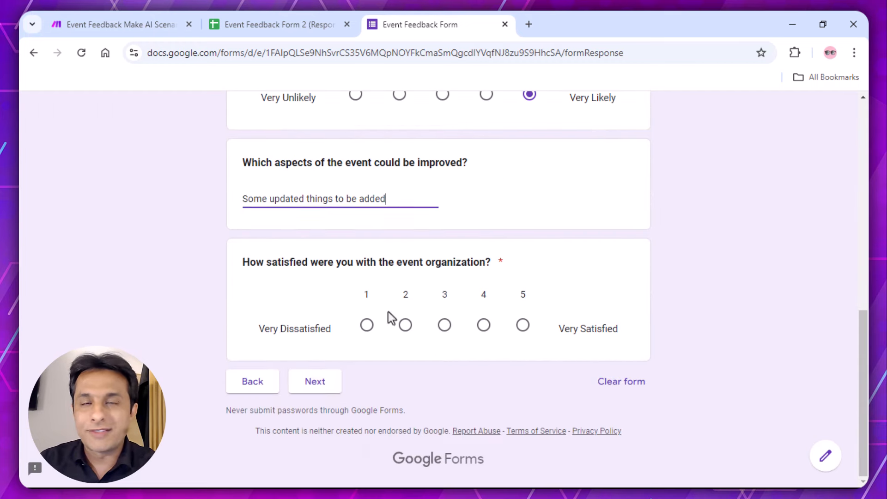
pyautogui.click(311, 380)
# Describe the overall feelings as "Event was very good" and select the emotions Happiness, Excitement, Disappointment, Frustration and Contentment.
pyautogui.click(295, 261)
pyautogui.write('Event was very good')
pyautogui.click(249, 358)
pyautogui.click(250, 383)
pyautogui.click(250, 407)
pyautogui.click(250, 430)
pyautogui.click(250, 454)
# Answer "The speaker who told about his experience was so positive to be taken" and "Whole event I'll remember for lifetime", and submit the form.
pyautogui.scroll(-7, 278, 282)
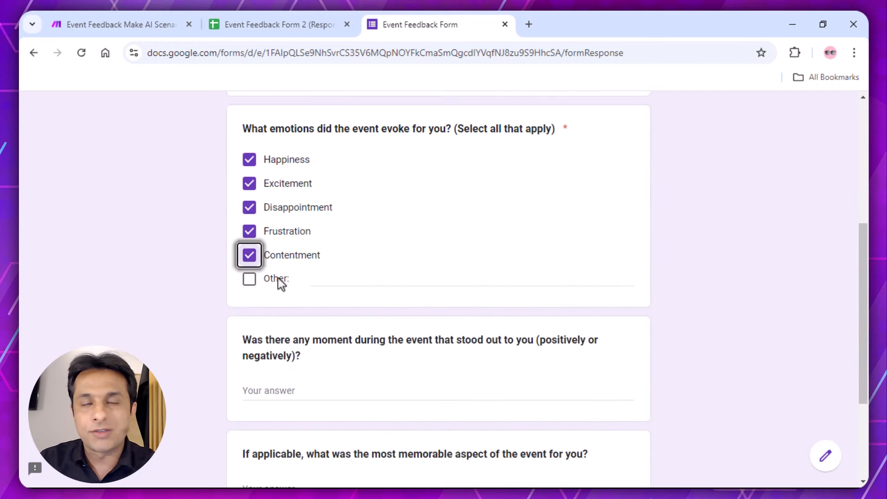
pyautogui.click(327, 257)
pyautogui.write('The speaker who told ')
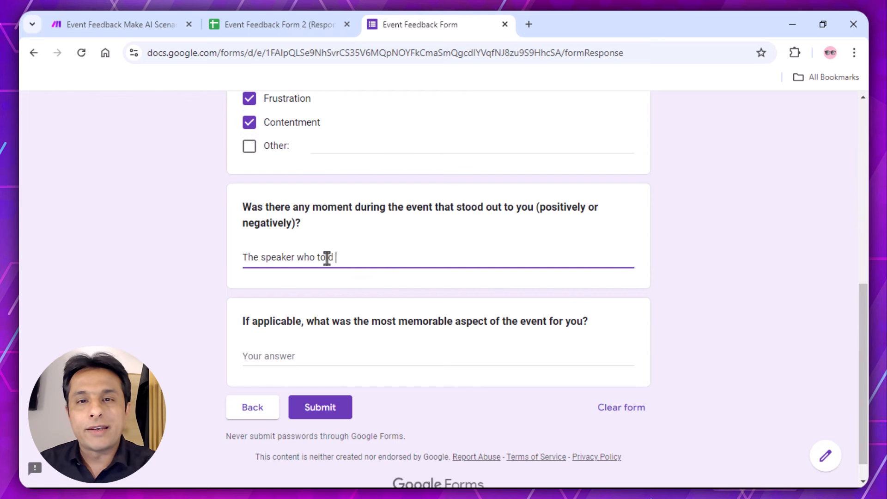
pyautogui.write('about his experience was so positive to be taken')
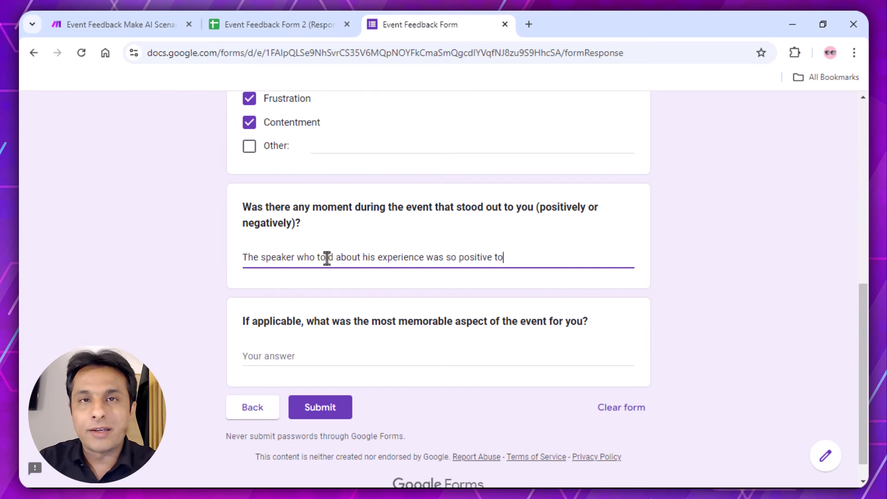
pyautogui.scroll(-1, 287, 331)
pyautogui.click(287, 330)
pyautogui.write("Whole event I'll remember for lifetime")
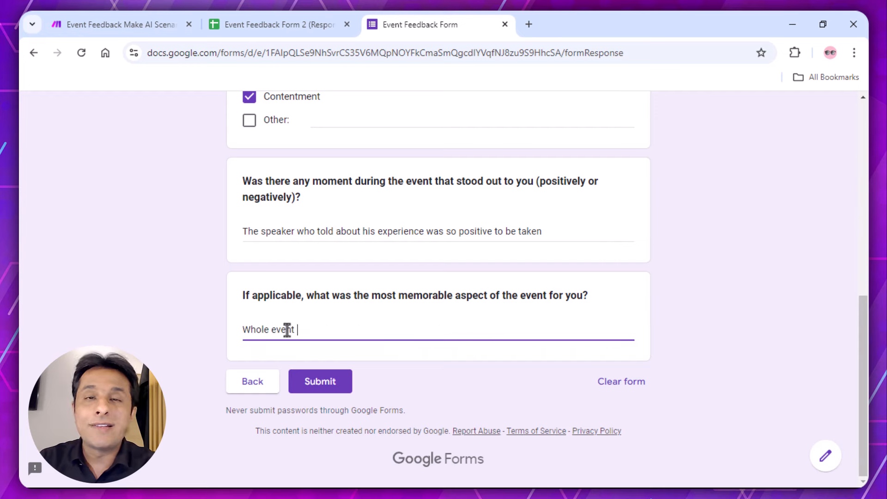
pyautogui.click(315, 385)
# Check the submitted response in the responses spreadsheet, and run the Event Feedback Make AI Scenario once.
pyautogui.click(298, 28)
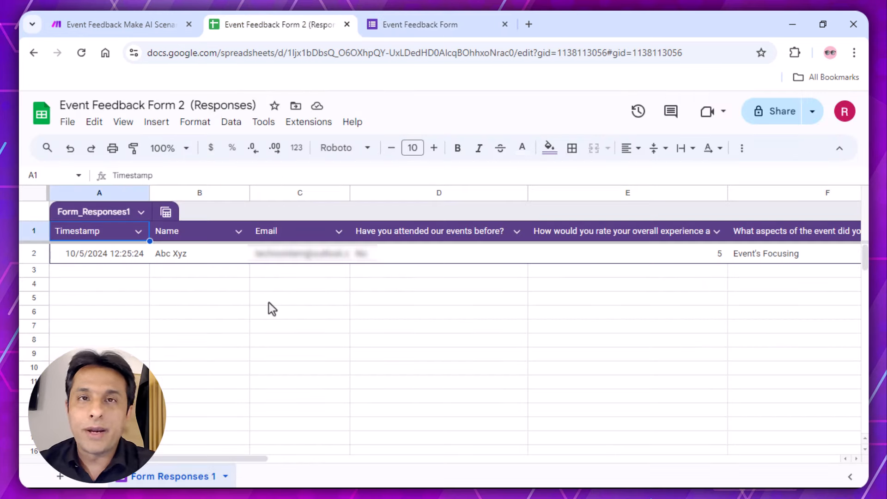
pyautogui.click(134, 24)
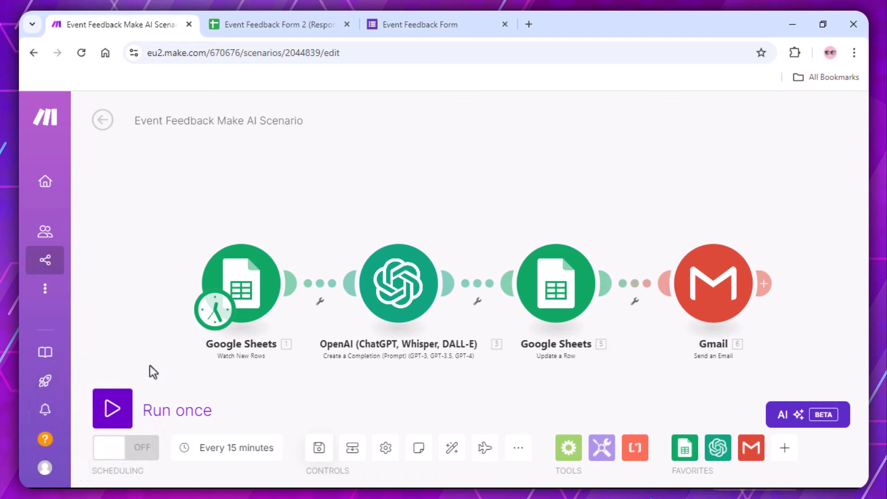
pyautogui.click(113, 408)
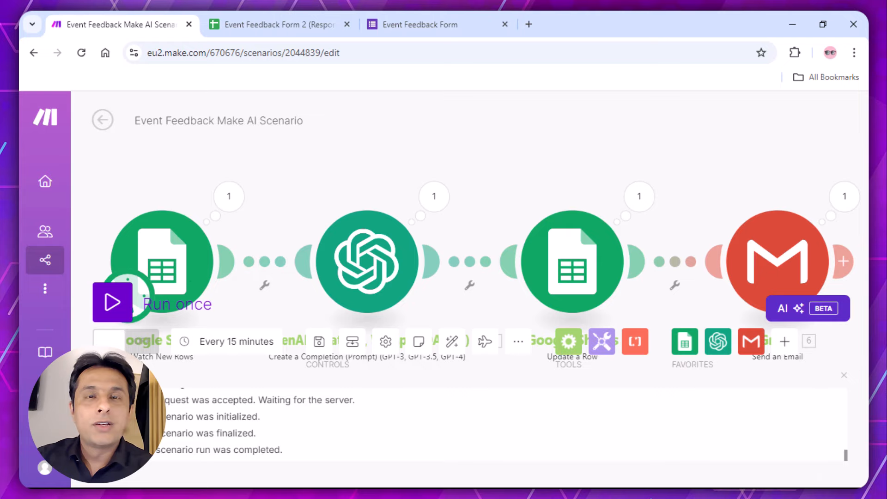
# Examine the Summary & Sentiment Analysis column of the new response row in the responses spreadsheet.
pyautogui.click(271, 32)
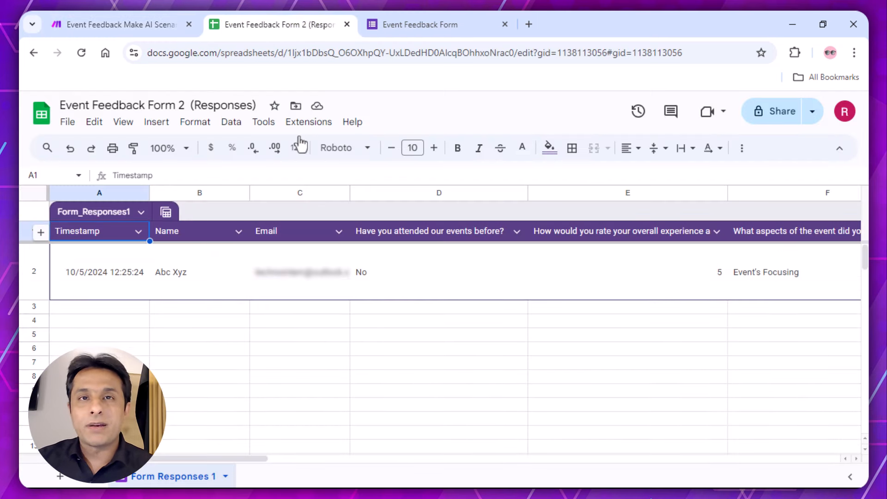
pyautogui.click(186, 352)
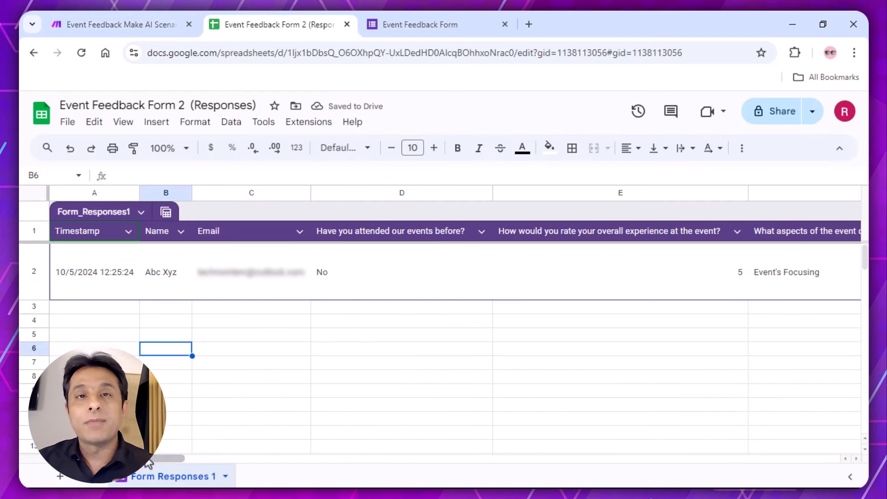
pyautogui.moveTo(165, 459); pyautogui.dragTo(607, 474)
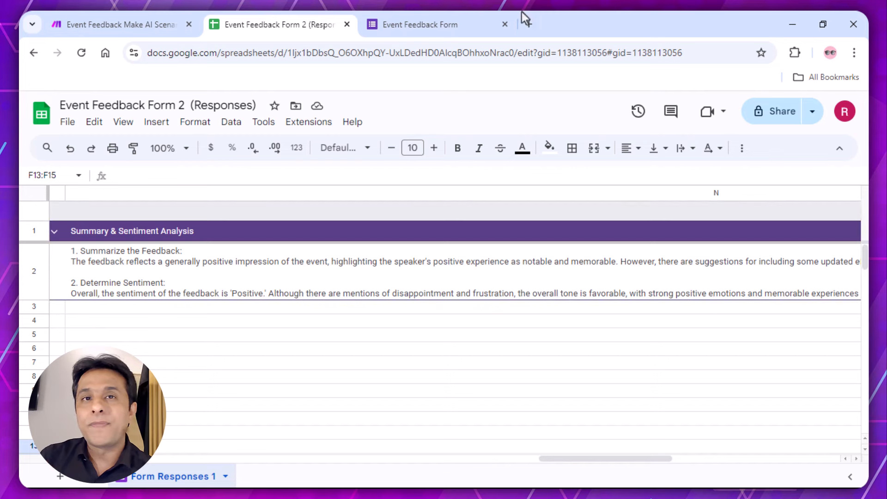
# Switch to Gmail in a new tab and read the "New Event Feedback Analysis Report" email.
pyautogui.click(528, 25)
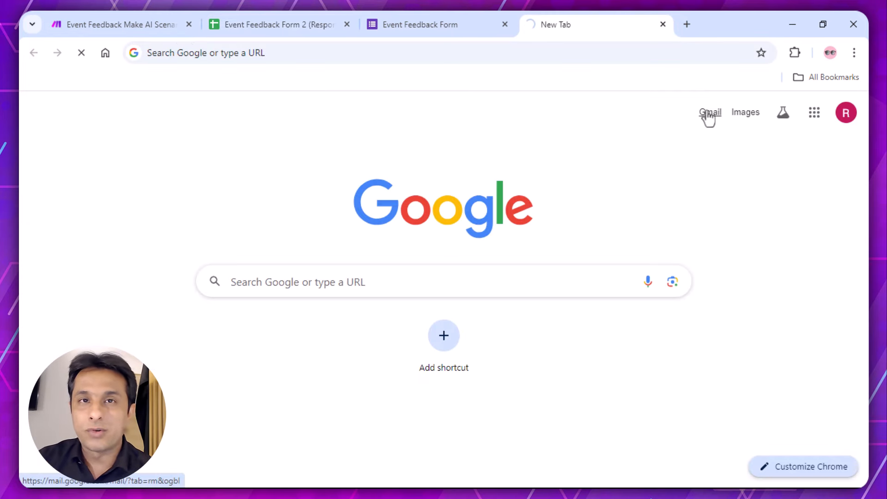
pyautogui.click(707, 119)
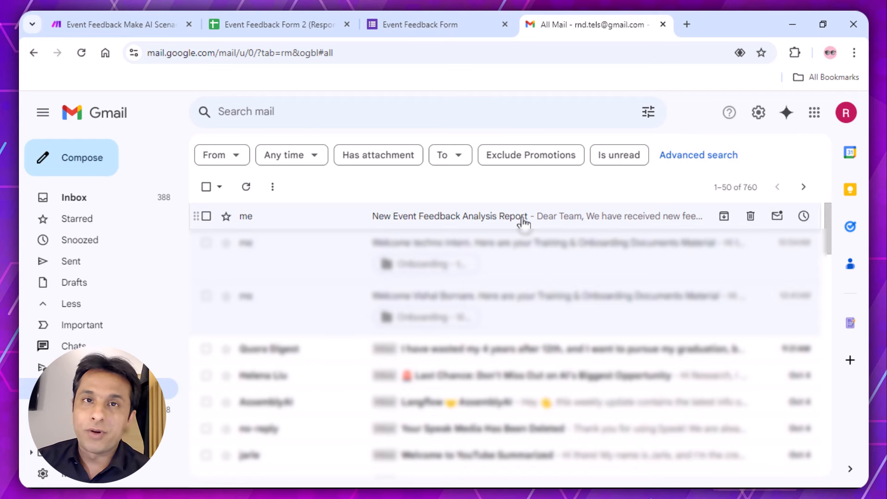
pyautogui.click(520, 223)
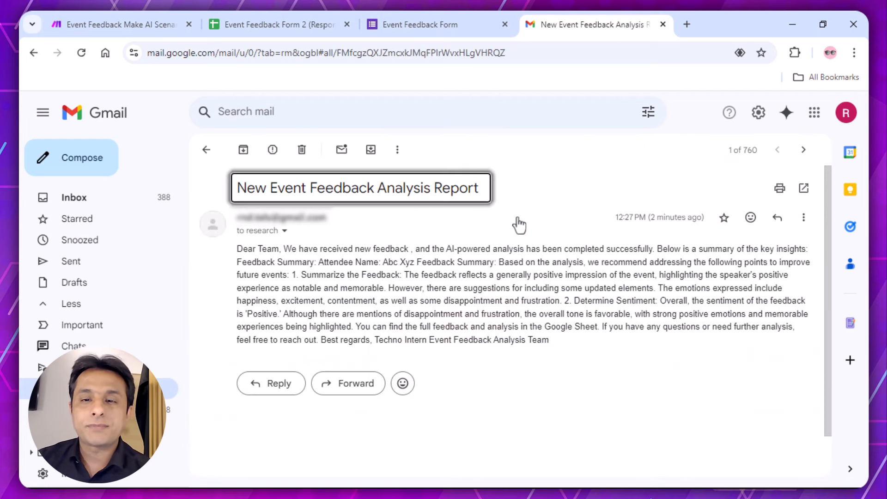